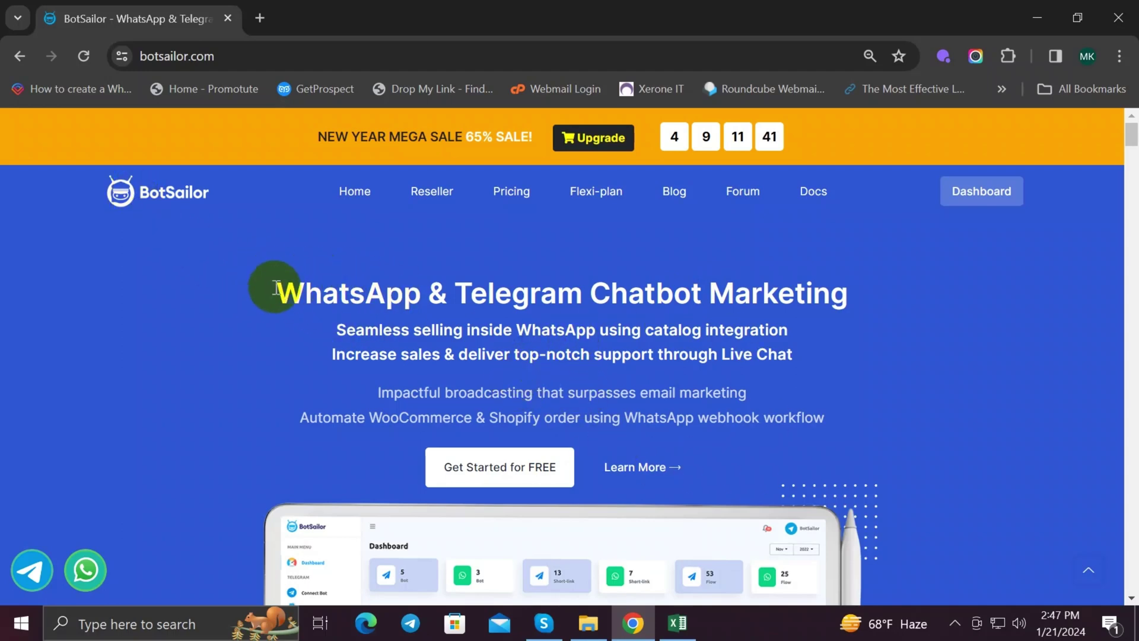
Step: Go from the dashboard to the WhatsApp Subscriber Manager and expand its Options menu
{"action": "left_click_drag", "start_coordinate": [272, 283], "coordinate": [430, 308]}
{"action": "left_click", "coordinate": [577, 256]}
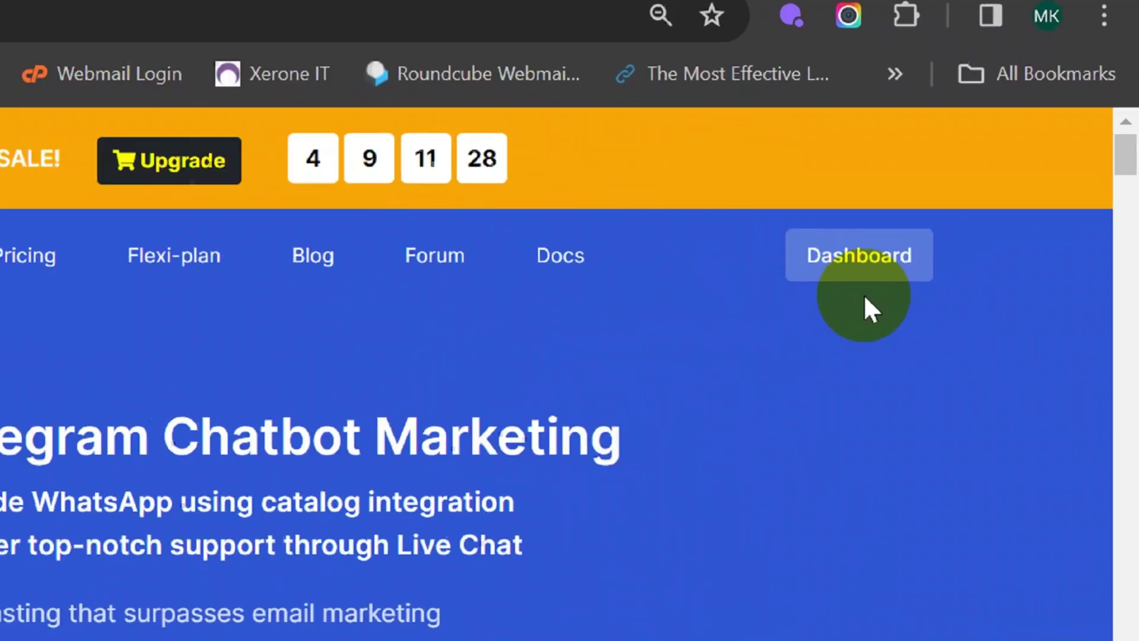
{"action": "left_click", "coordinate": [990, 202]}
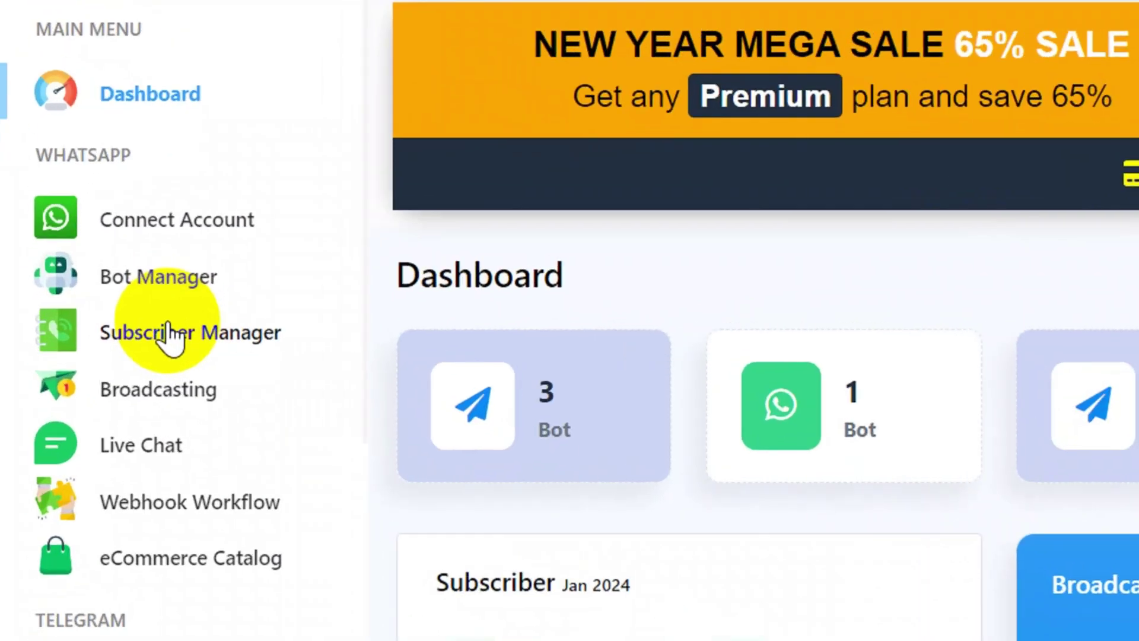
{"action": "left_click", "coordinate": [168, 327]}
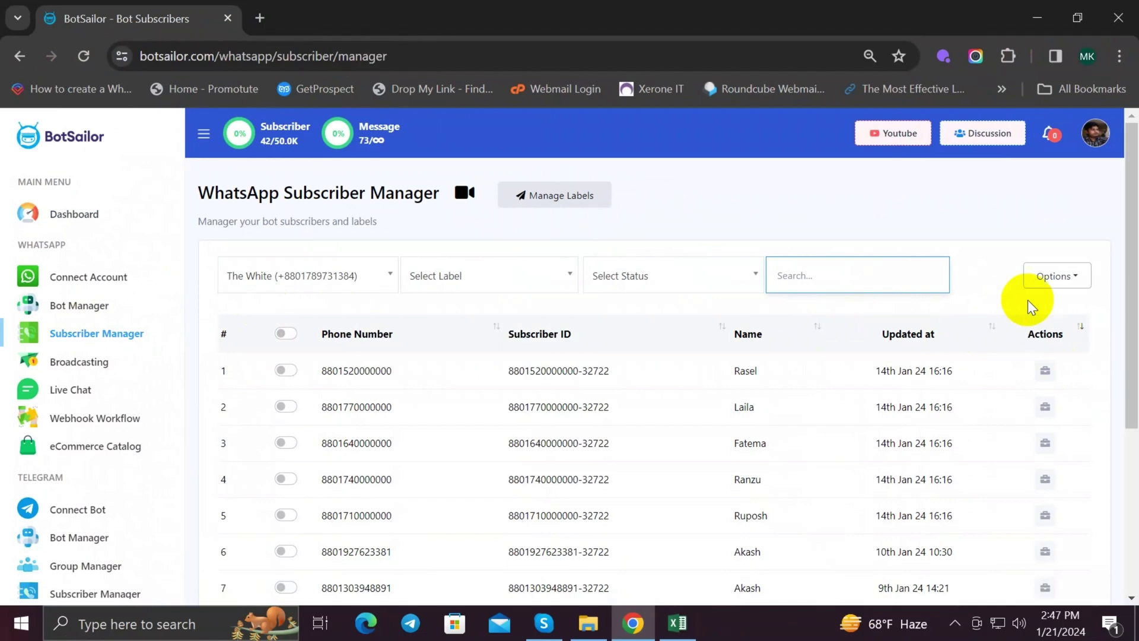
{"action": "left_click", "coordinate": [1079, 282]}
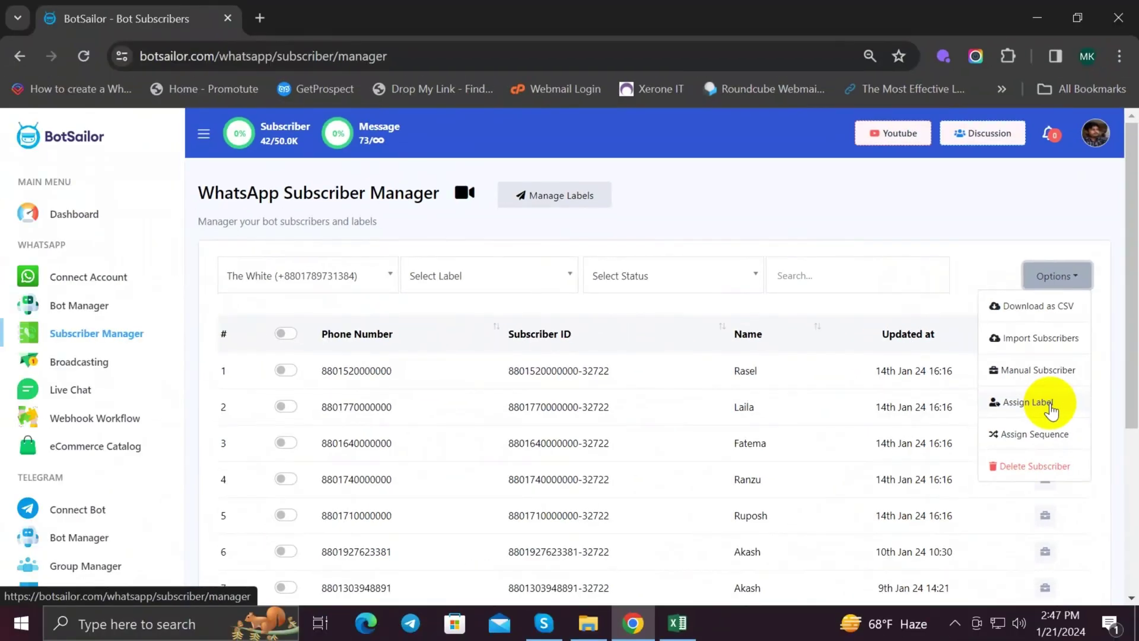
Step: Download the sample CSV from Import Subscribers and open it in Excel
{"action": "left_click", "coordinate": [1030, 340]}
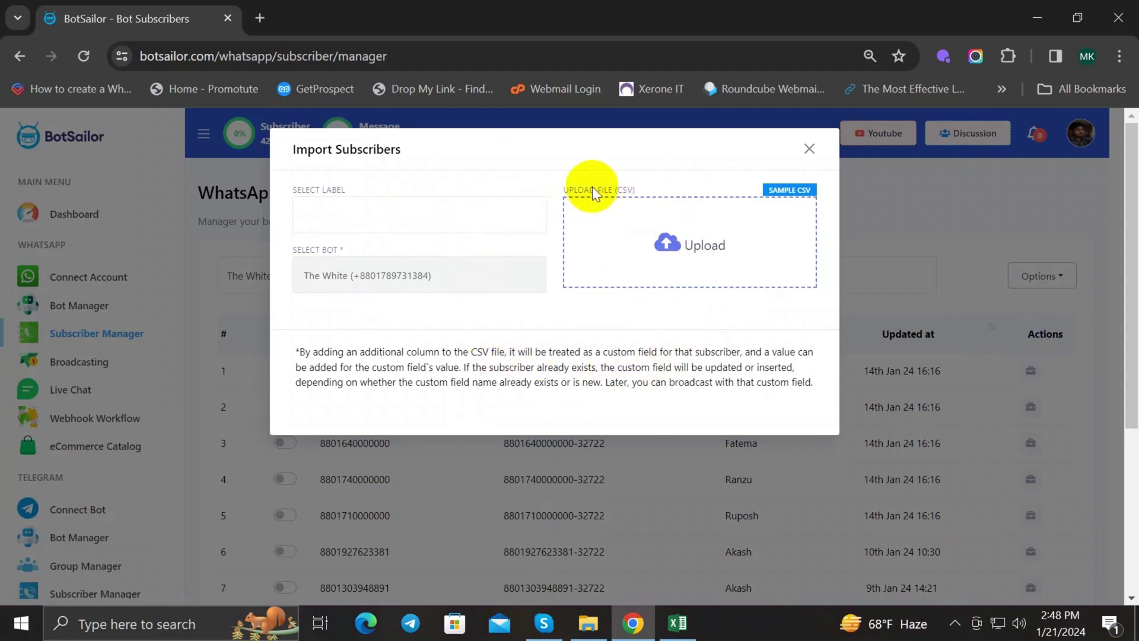
{"action": "left_click_drag", "start_coordinate": [613, 190], "coordinate": [651, 193]}
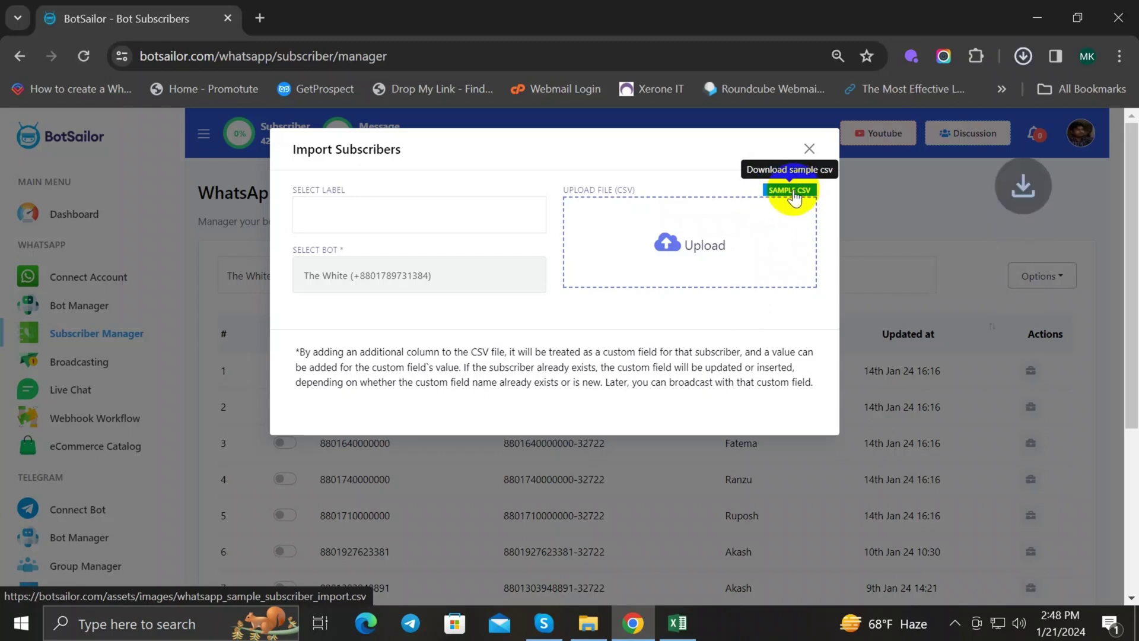
{"action": "mouse_move", "coordinate": [871, 119]}
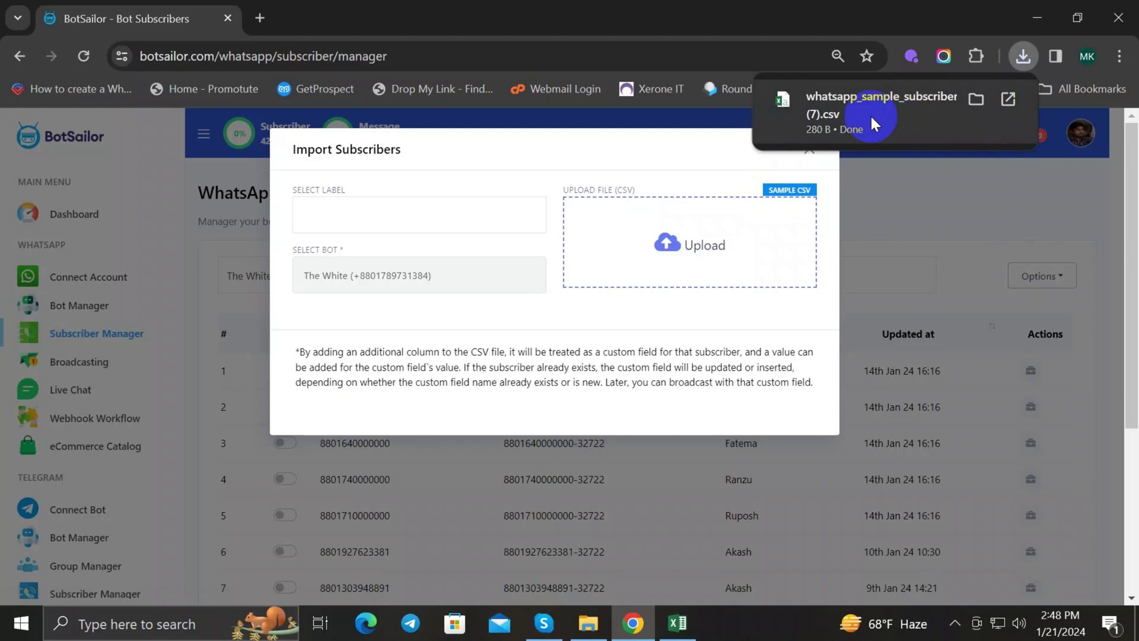
{"action": "left_click", "coordinate": [896, 97]}
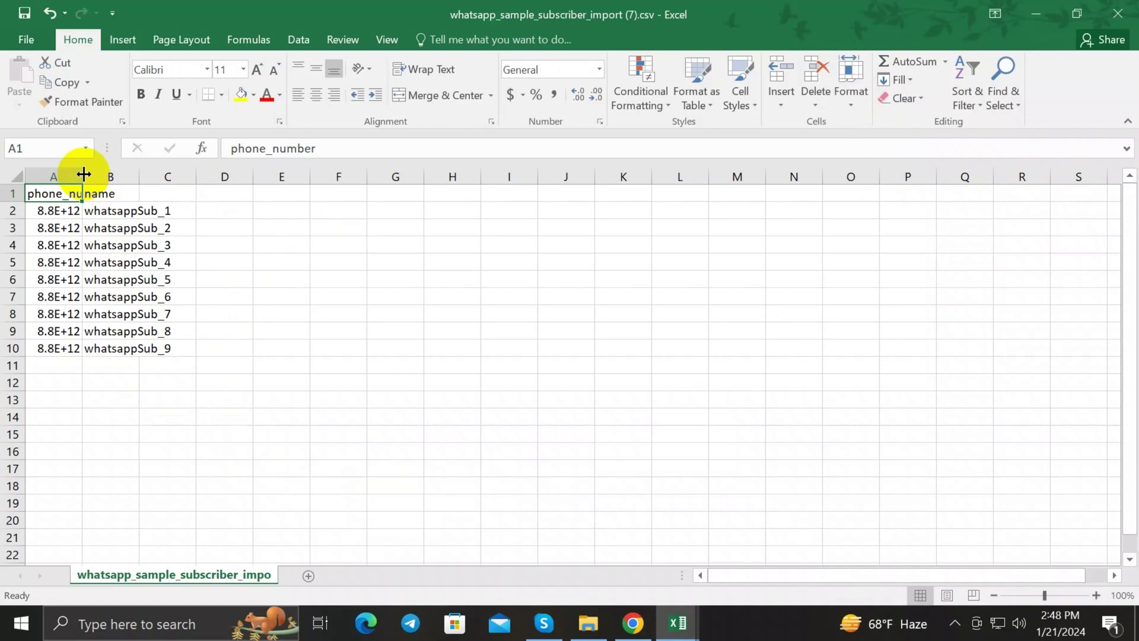
Step: Widen column A to show phone_number fully and check the numbers in A2–A4
{"action": "left_click_drag", "start_coordinate": [84, 173], "coordinate": [112, 176]}
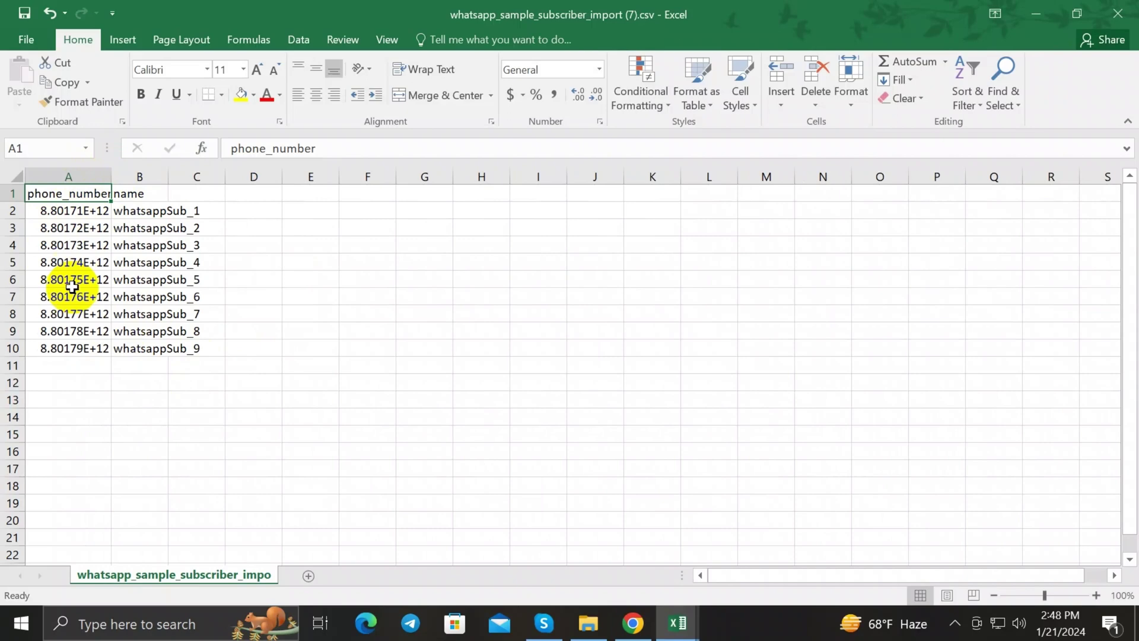
{"action": "left_click_drag", "start_coordinate": [111, 177], "coordinate": [133, 175]}
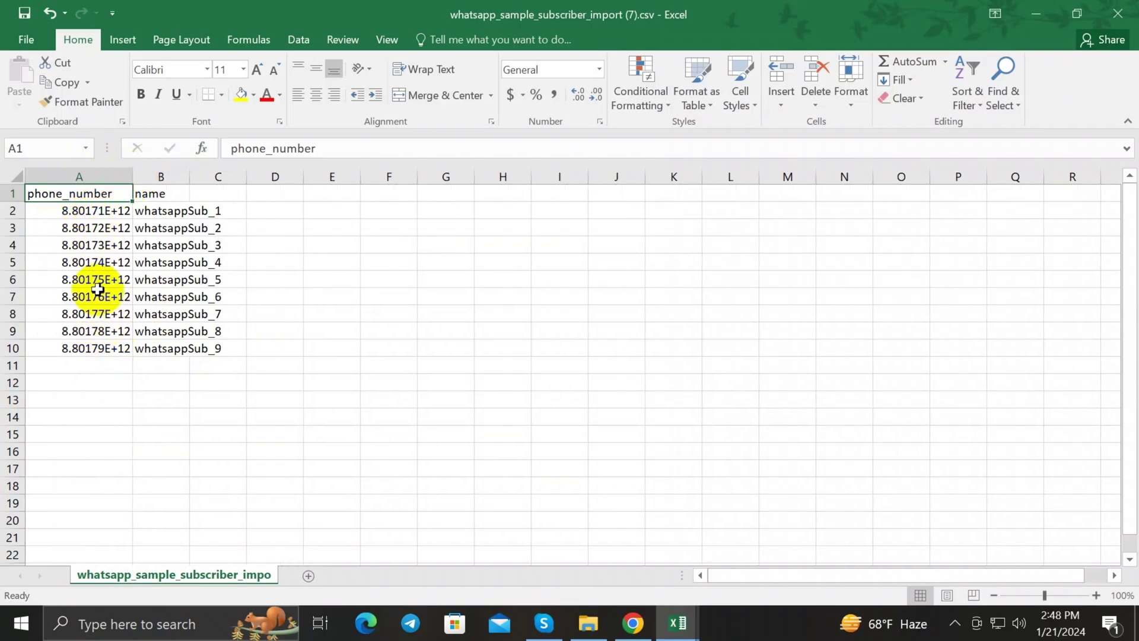
{"action": "left_click", "coordinate": [100, 211]}
{"action": "left_click", "coordinate": [96, 227]}
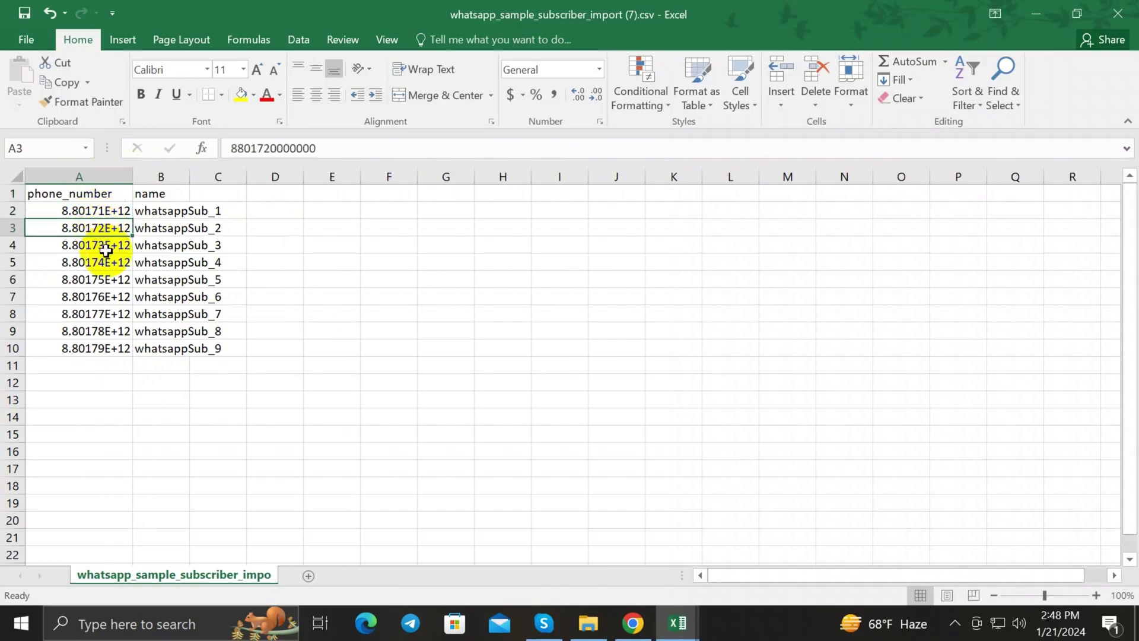
{"action": "left_click", "coordinate": [106, 248]}
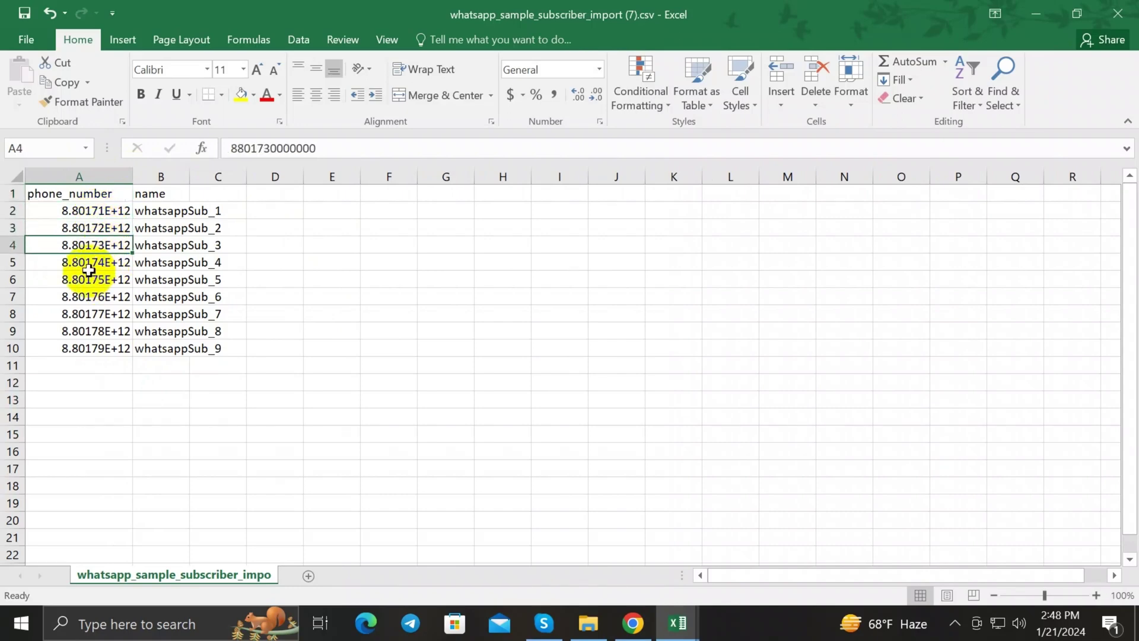
Step: Check the phone numbers in A5 through A10, then zoom the sheet in
{"action": "left_click", "coordinate": [51, 261]}
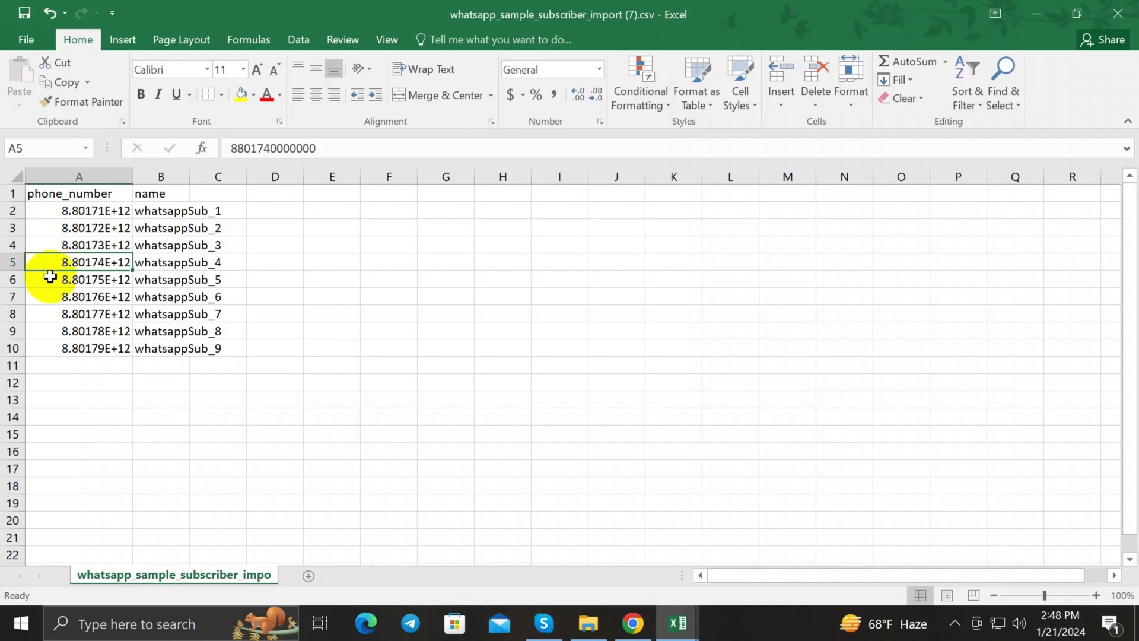
{"action": "left_click", "coordinate": [50, 277]}
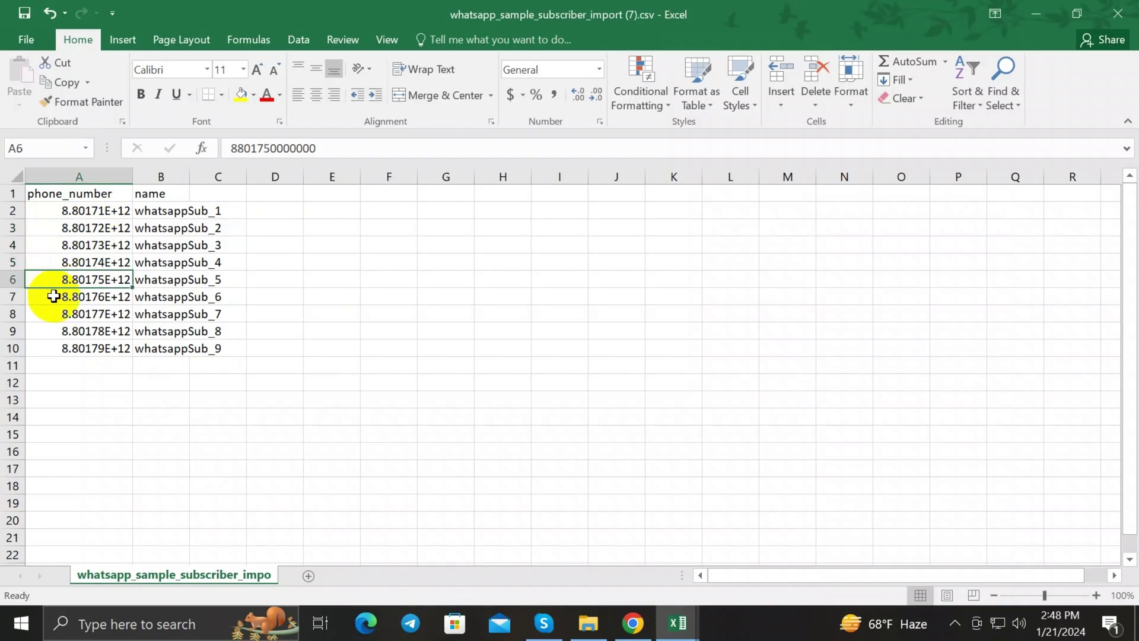
{"action": "left_click", "coordinate": [52, 297]}
{"action": "left_click", "coordinate": [54, 318]}
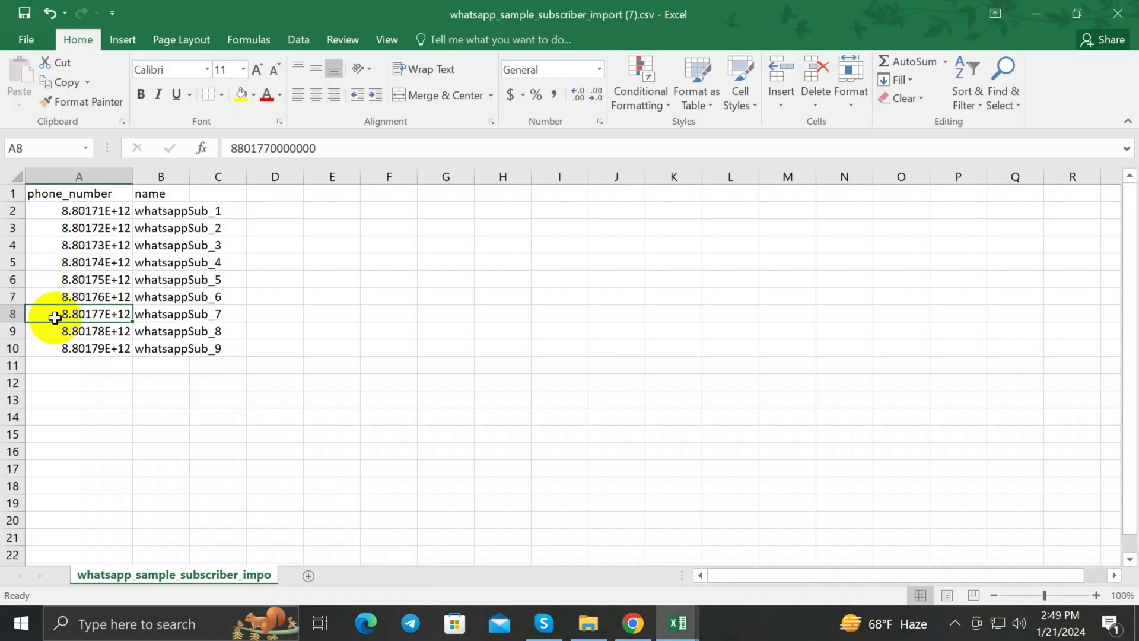
{"action": "left_click", "coordinate": [54, 328]}
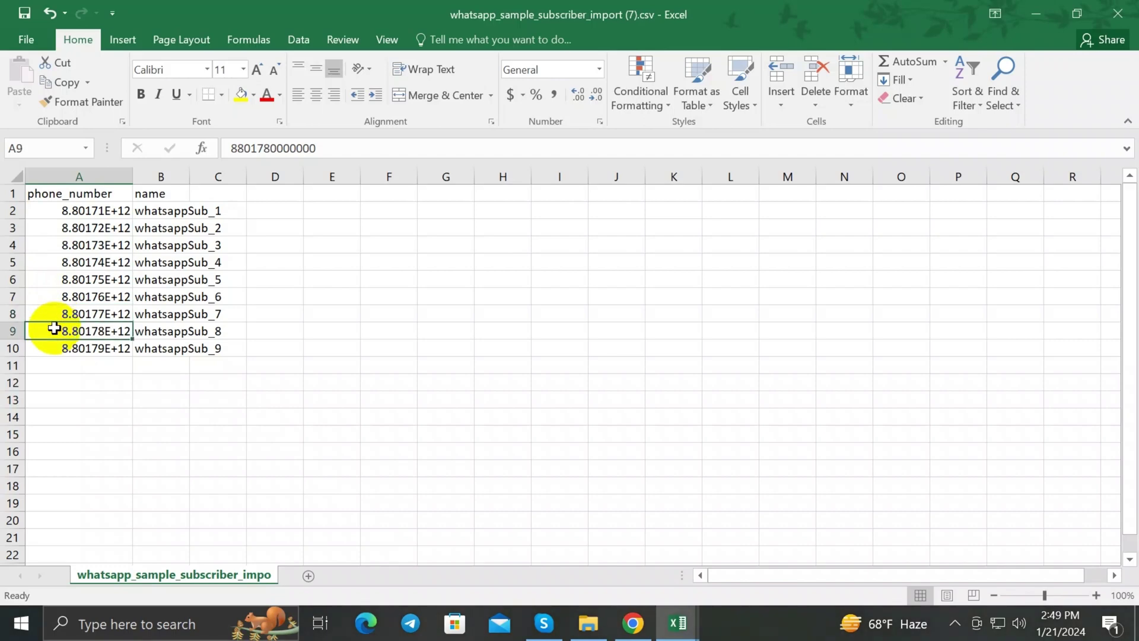
{"action": "left_click", "coordinate": [52, 347]}
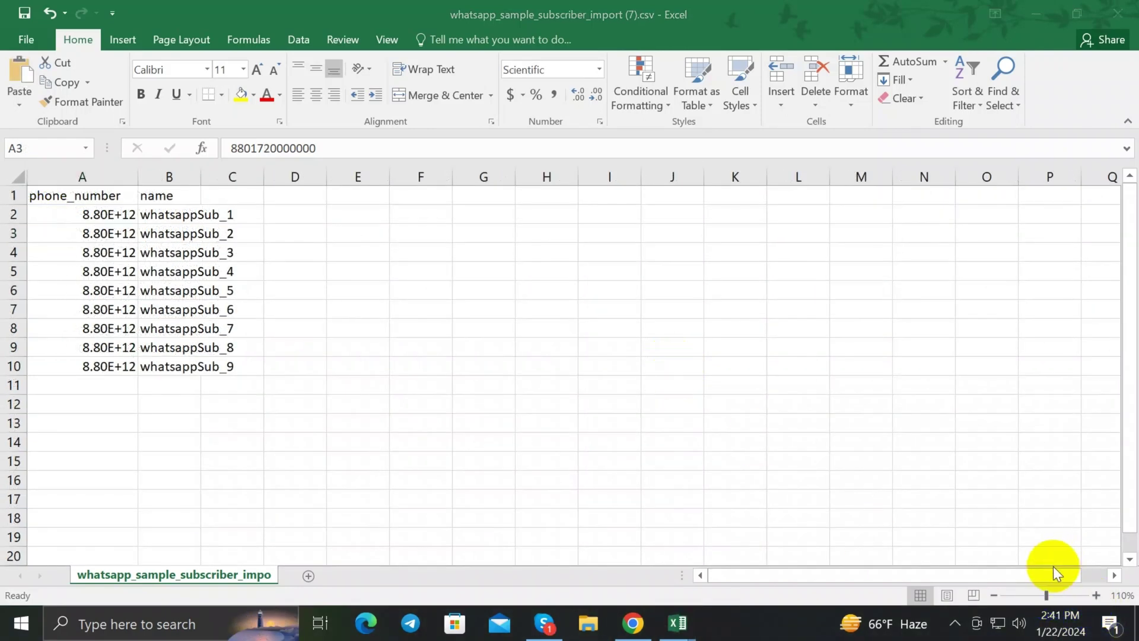
{"action": "left_click", "coordinate": [59, 236]}
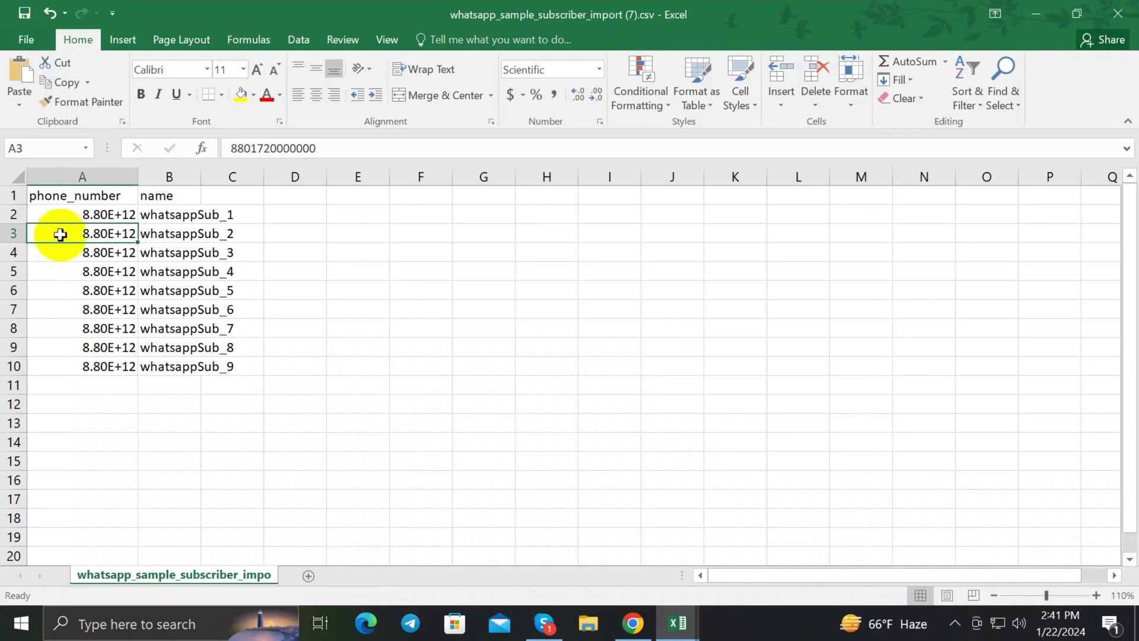
{"action": "left_click", "coordinate": [1096, 595]}
Step: Zoom the sheet in further and enter a test value 88 in cell E3
{"action": "left_click", "coordinate": [1096, 595]}
{"action": "left_click", "coordinate": [1096, 595]}
{"action": "left_click", "coordinate": [1097, 595]}
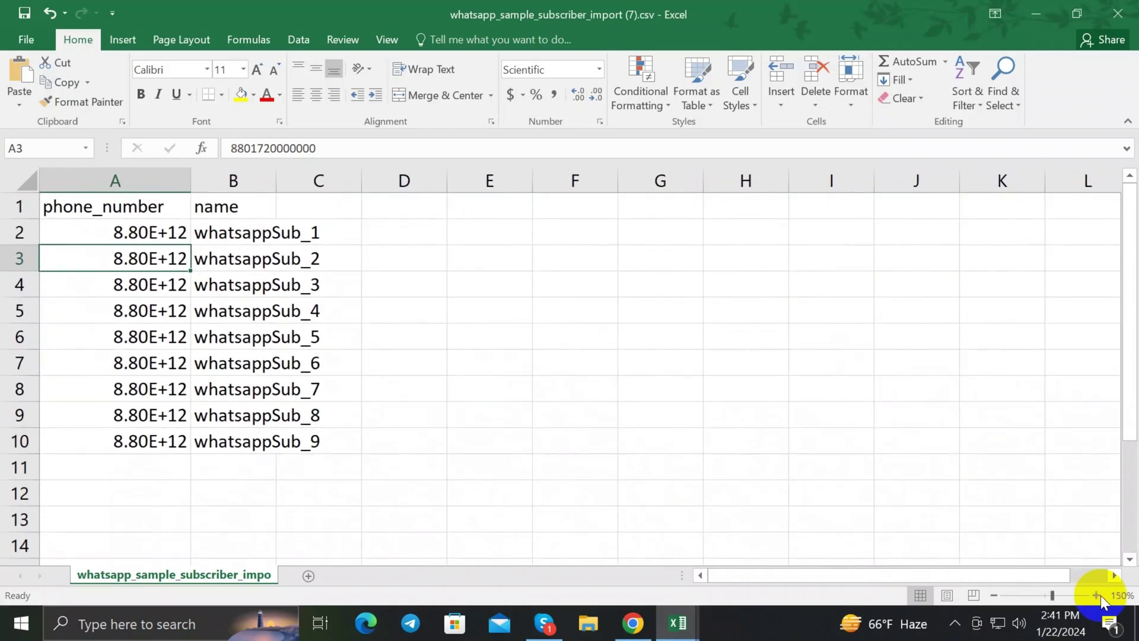
{"action": "left_click", "coordinate": [1096, 595]}
{"action": "left_click", "coordinate": [1097, 595]}
{"action": "left_click", "coordinate": [453, 267]}
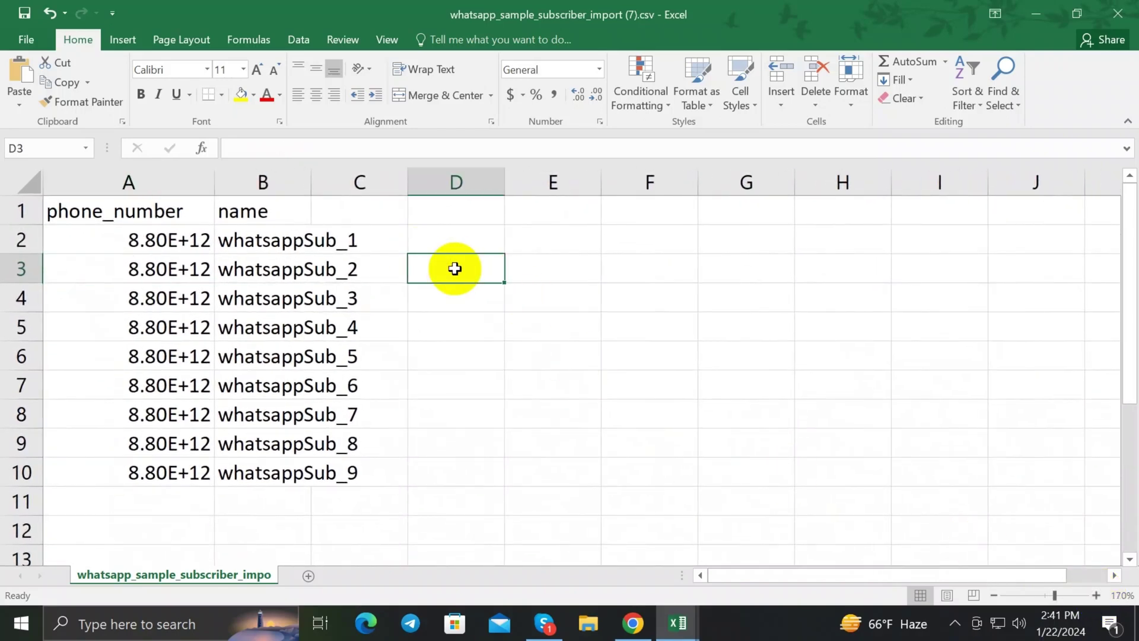
{"action": "left_click", "coordinate": [534, 274]}
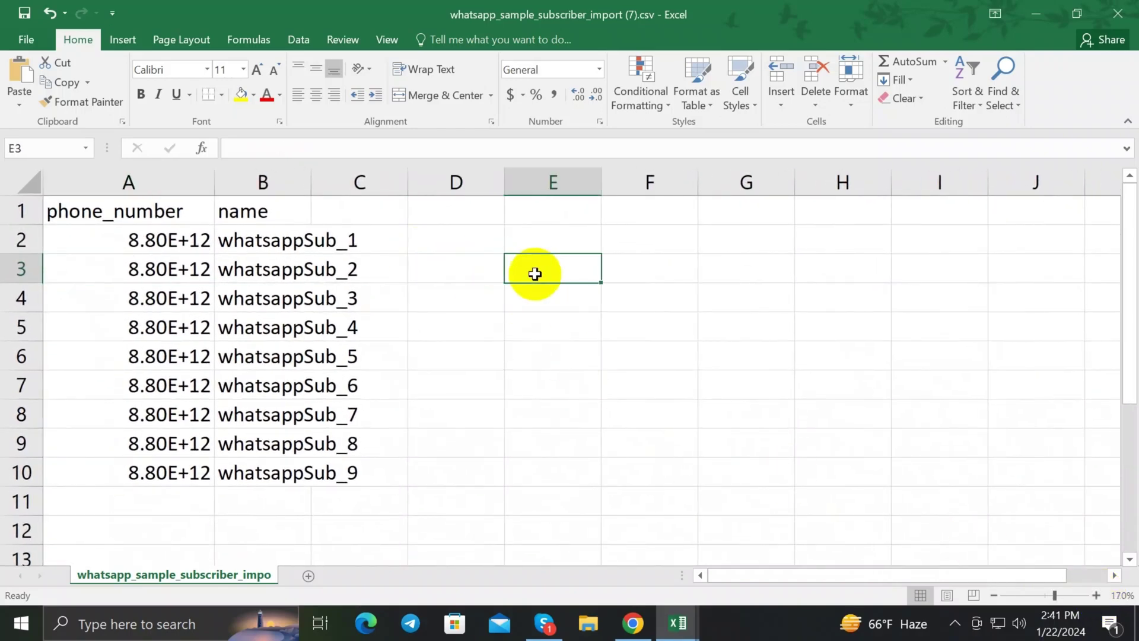
{"action": "type", "text": "+88"}
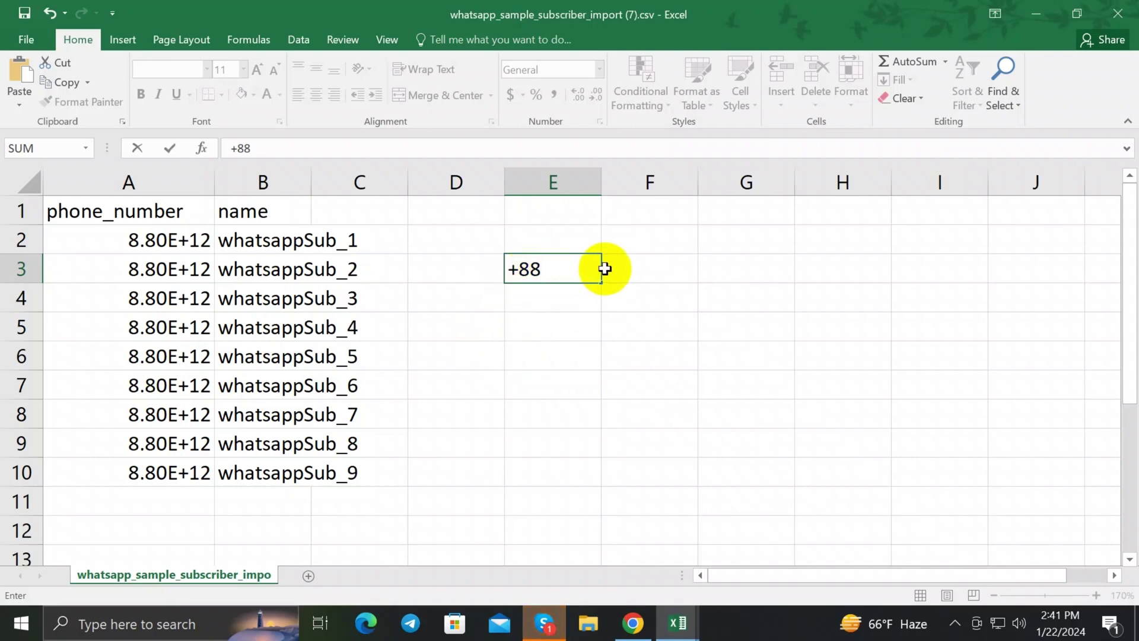
{"action": "left_click", "coordinate": [518, 271]}
{"action": "key", "text": "BackSpace"}
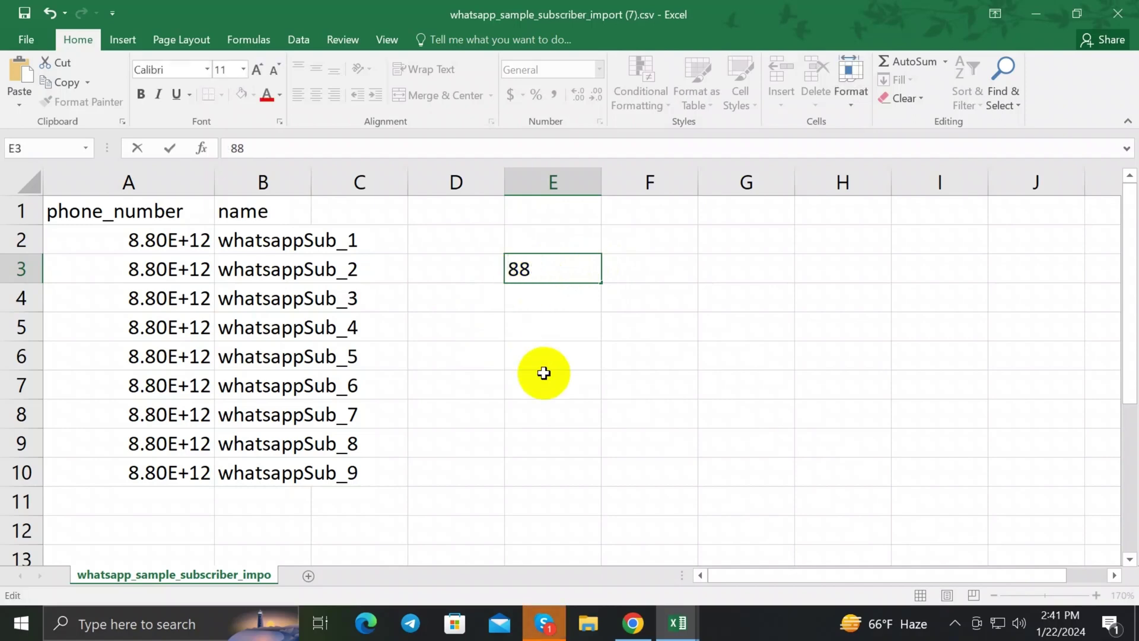
{"action": "left_click", "coordinate": [541, 298]}
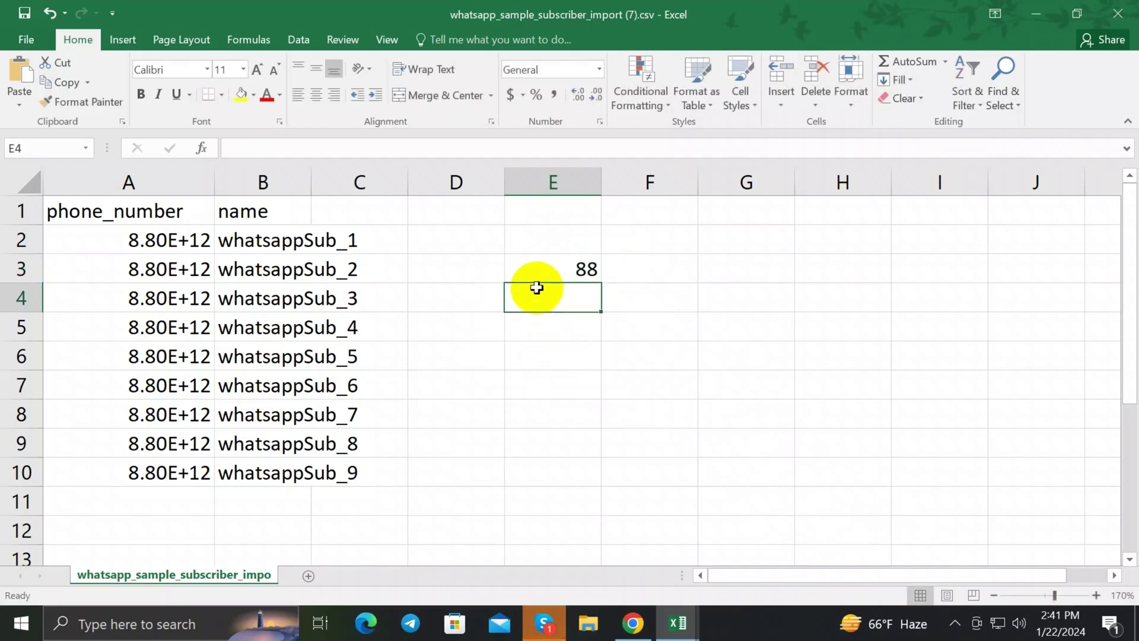
Step: Delete the test 88 value from cell E3
{"action": "left_click", "coordinate": [545, 273]}
{"action": "double_click", "coordinate": [555, 267]}
{"action": "double_click", "coordinate": [589, 271]}
{"action": "triple_click", "coordinate": [588, 271]}
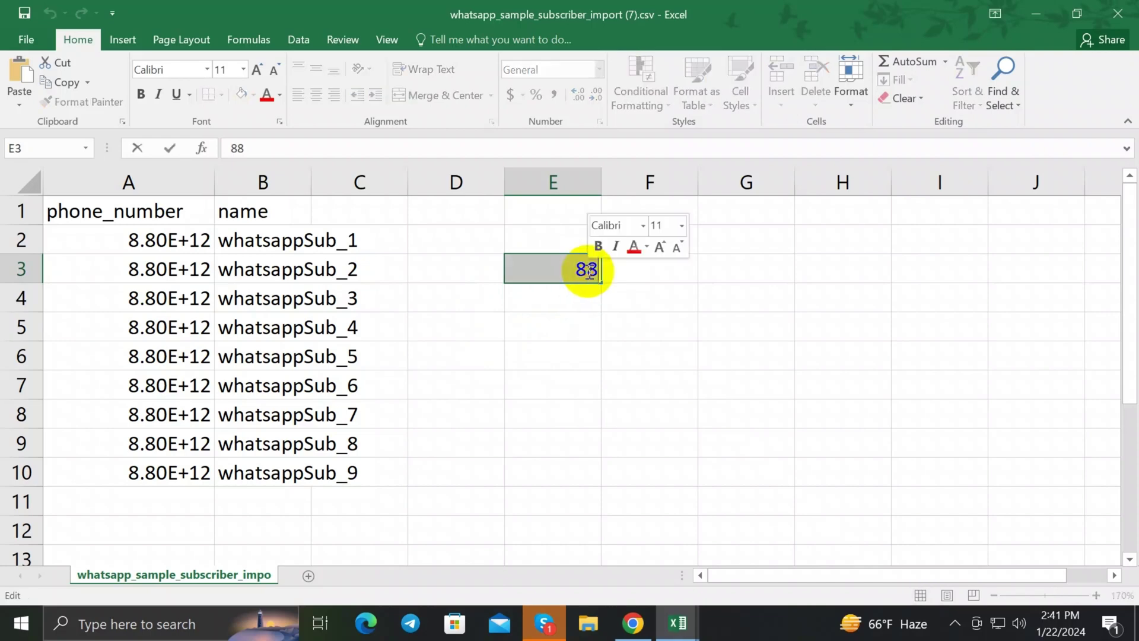
{"action": "key", "text": "Delete"}
Step: Re-enter the subscriber's phone number in A2 and replace the sample name in B2
{"action": "double_click", "coordinate": [165, 241]}
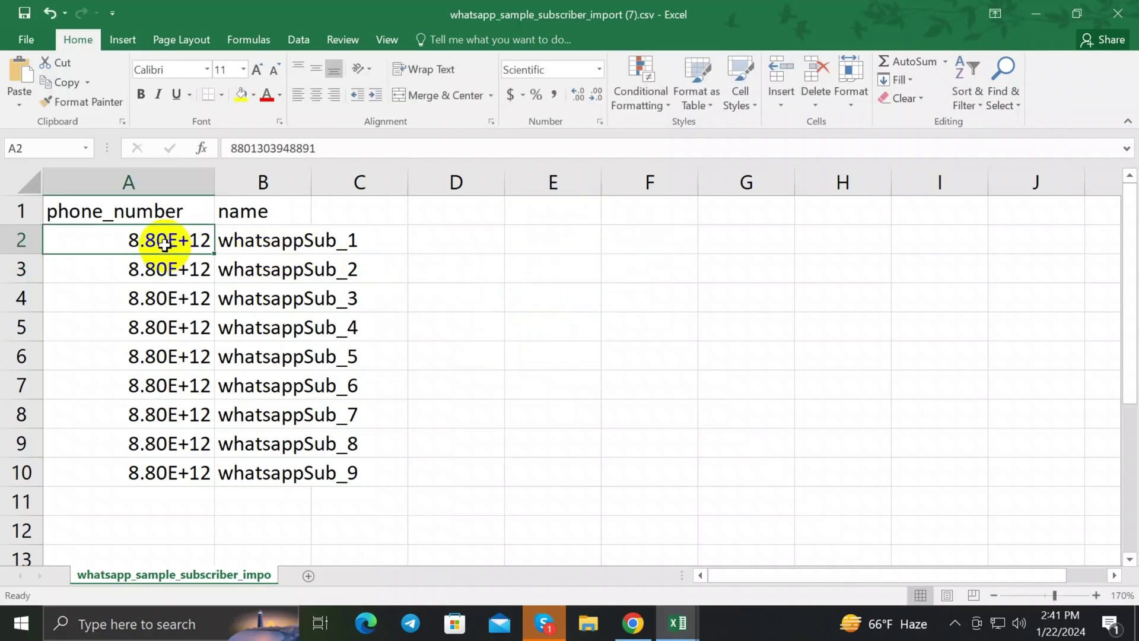
{"action": "triple_click", "coordinate": [134, 242]}
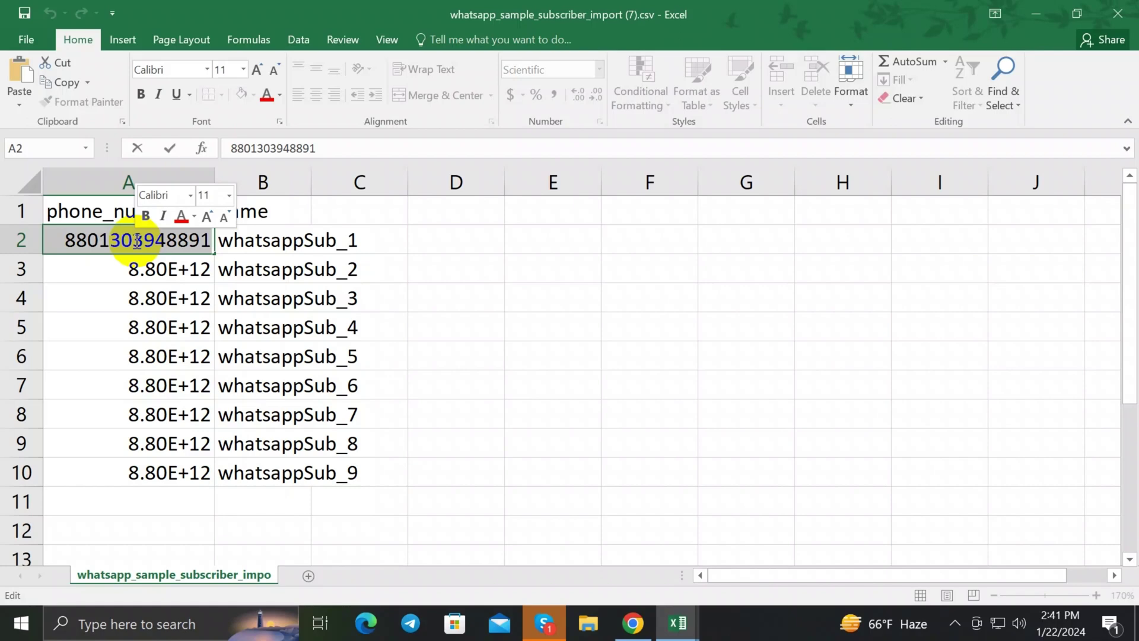
{"action": "key", "text": "Delete"}
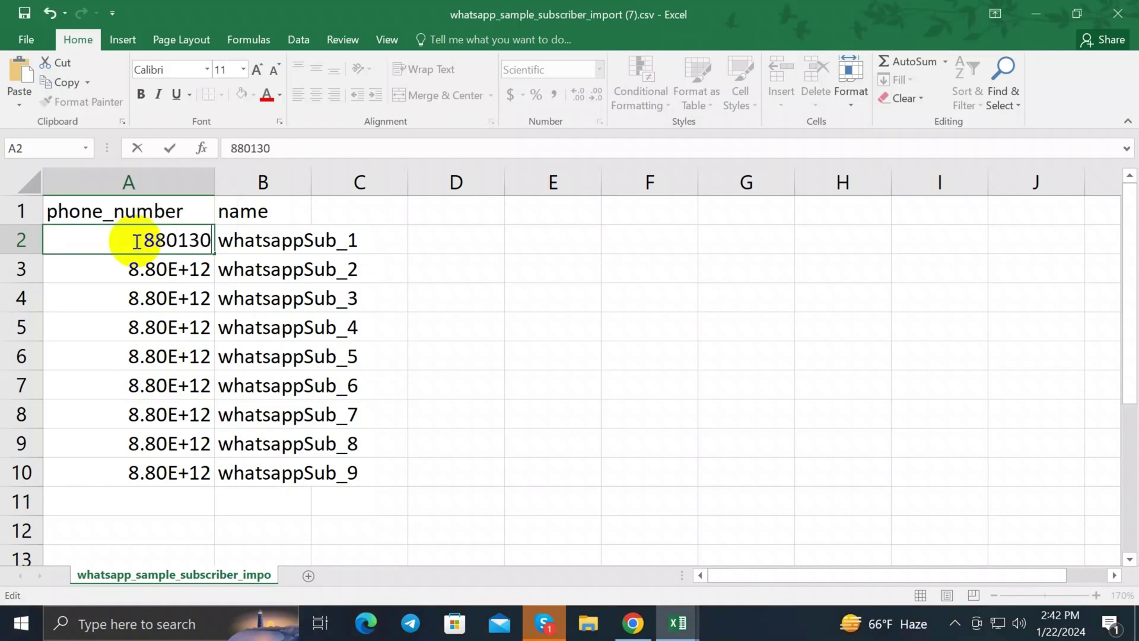
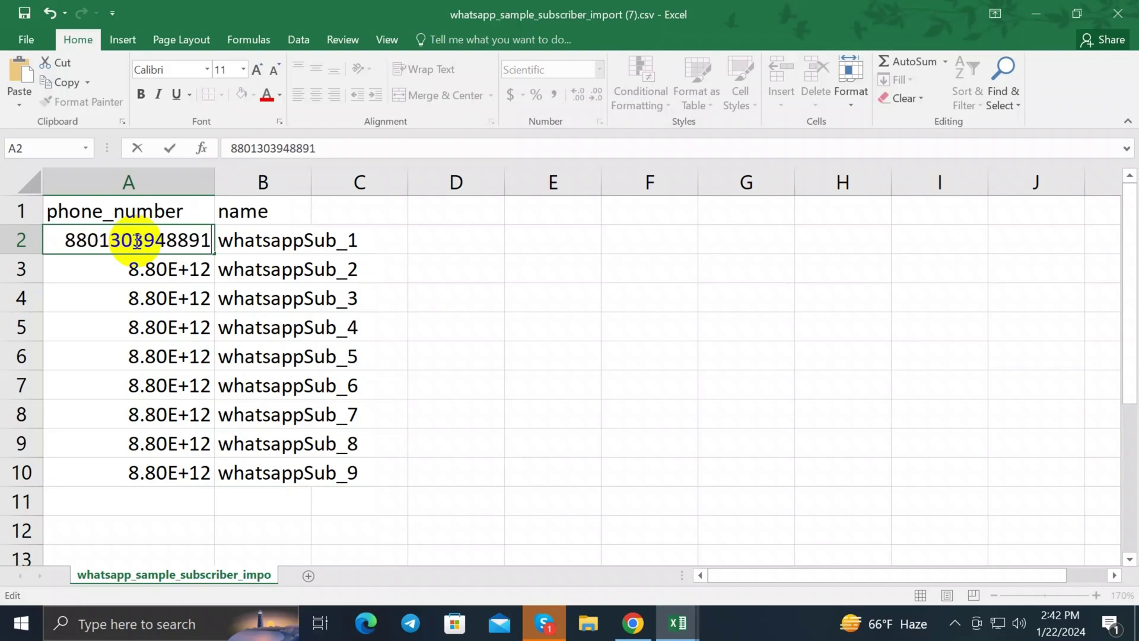
{"action": "left_click", "coordinate": [256, 240]}
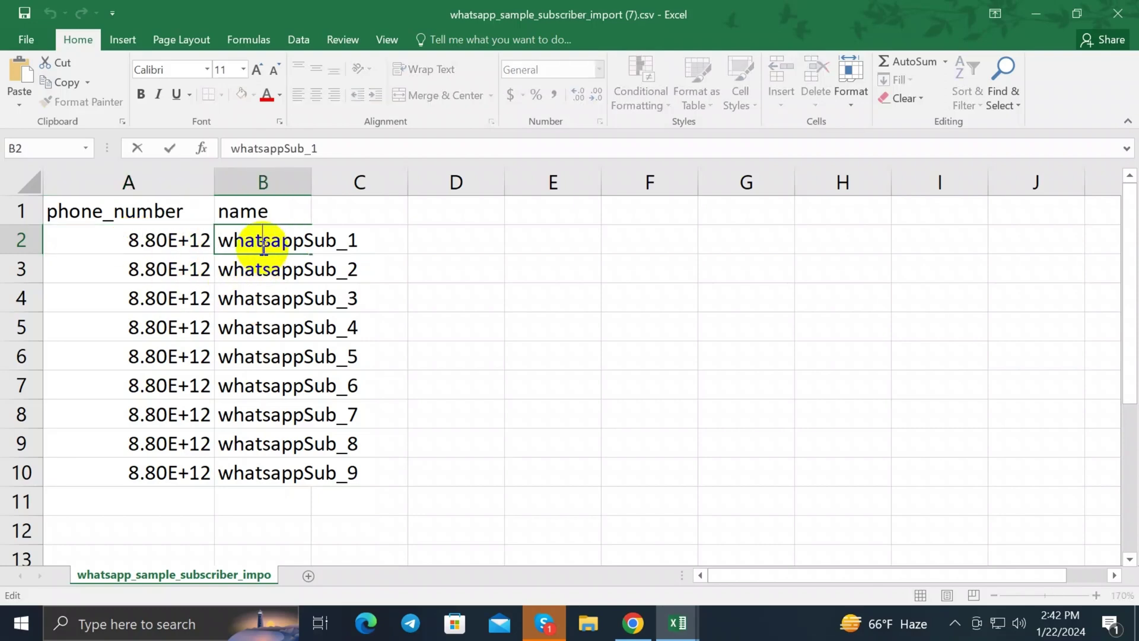
{"action": "double_click", "coordinate": [267, 239]}
{"action": "key", "text": "Delete"}
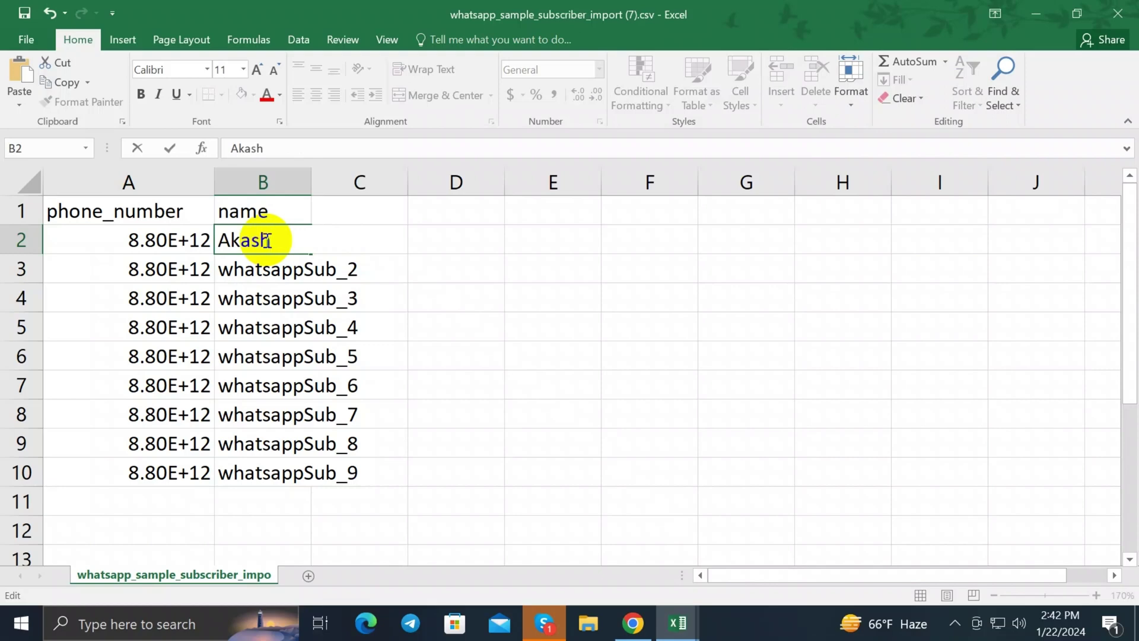
{"action": "left_click", "coordinate": [459, 291]}
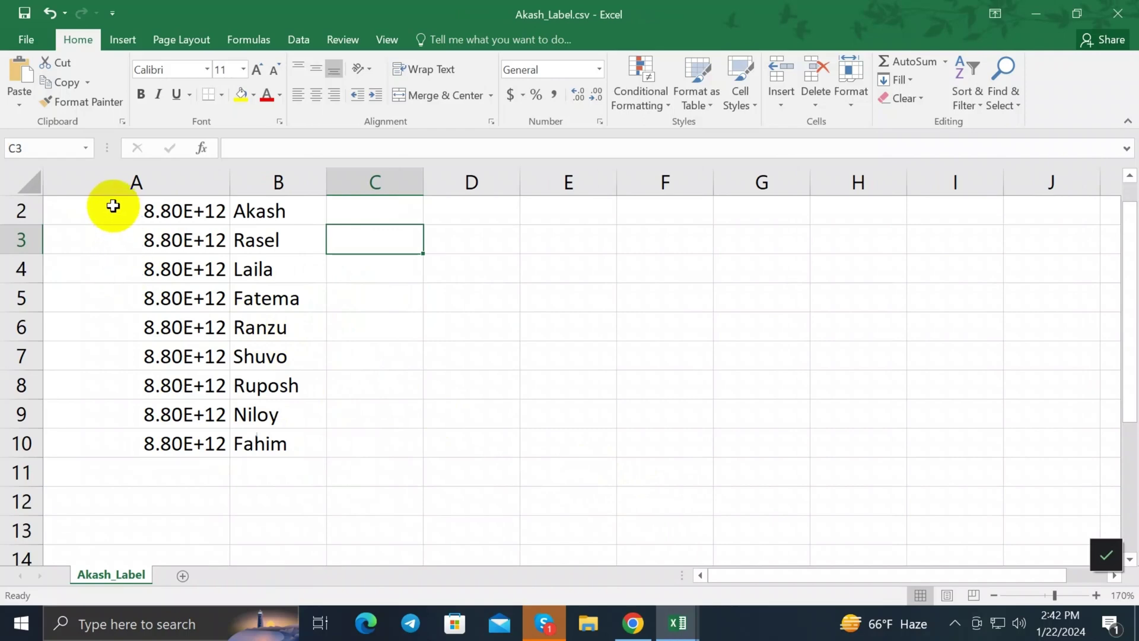
Step: Format A2:A10 as Number with 0 decimal places to show full phone numbers
{"action": "scroll", "coordinate": [134, 255], "scroll_direction": "up", "scroll_amount": 1}
{"action": "left_click_drag", "start_coordinate": [92, 232], "coordinate": [196, 462]}
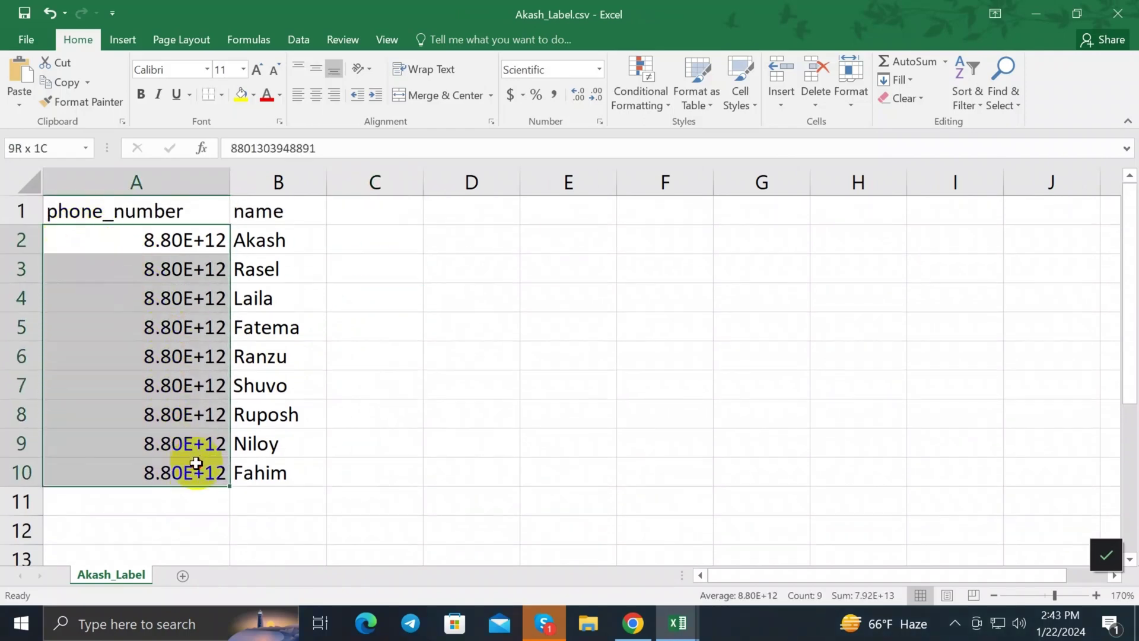
{"action": "right_click", "coordinate": [198, 464]}
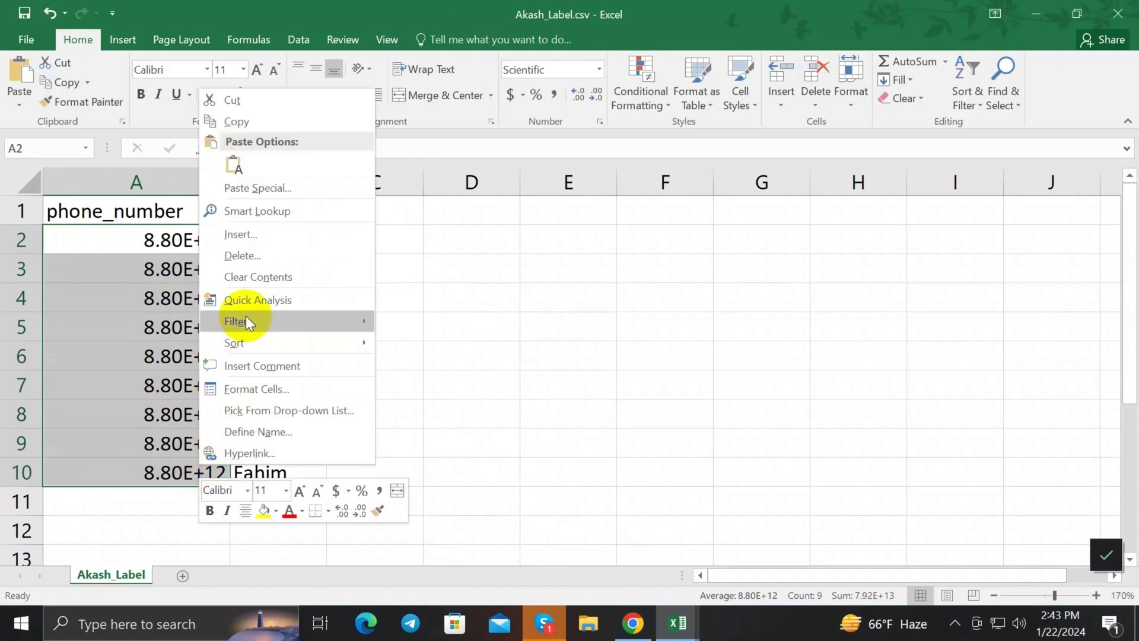
{"action": "left_click", "coordinate": [261, 389]}
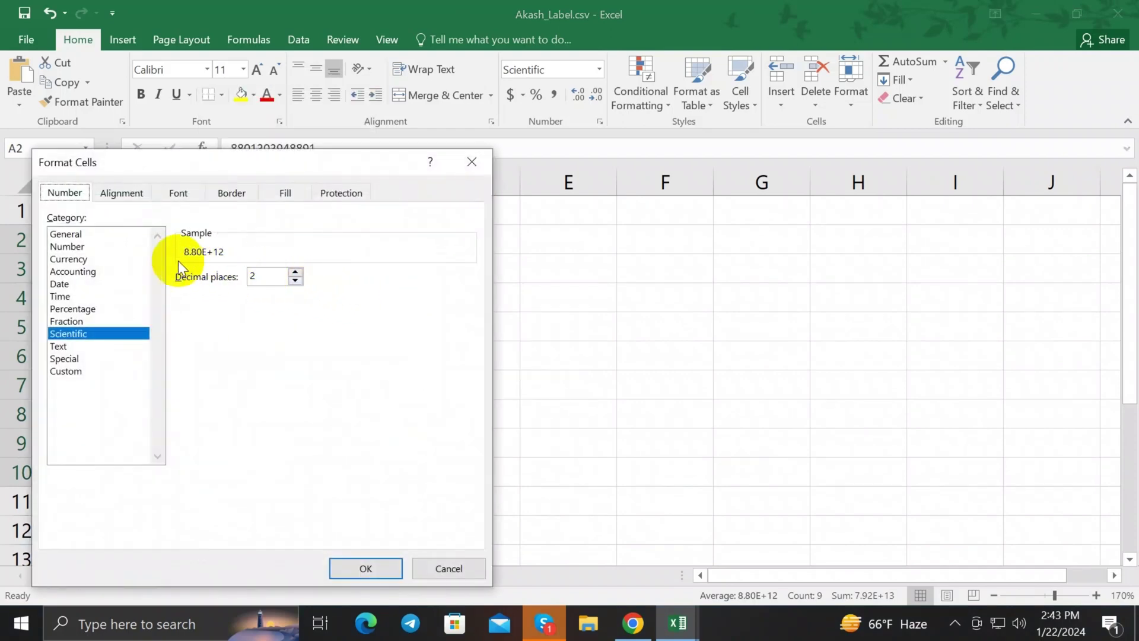
{"action": "left_click", "coordinate": [81, 246]}
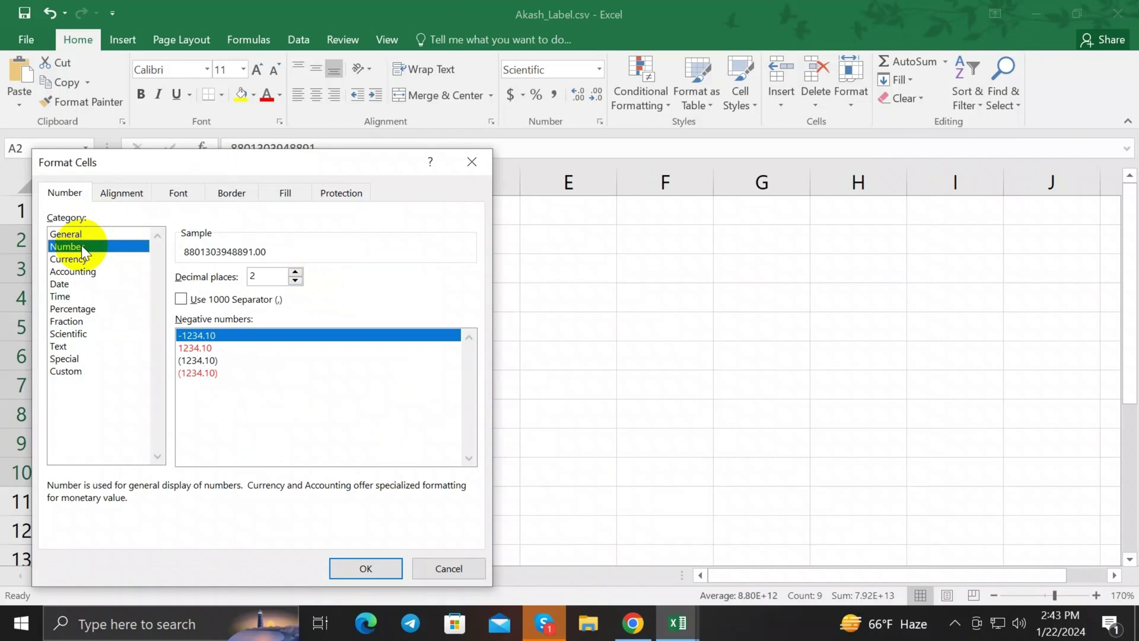
{"action": "left_click", "coordinate": [295, 280]}
{"action": "left_click", "coordinate": [294, 280]}
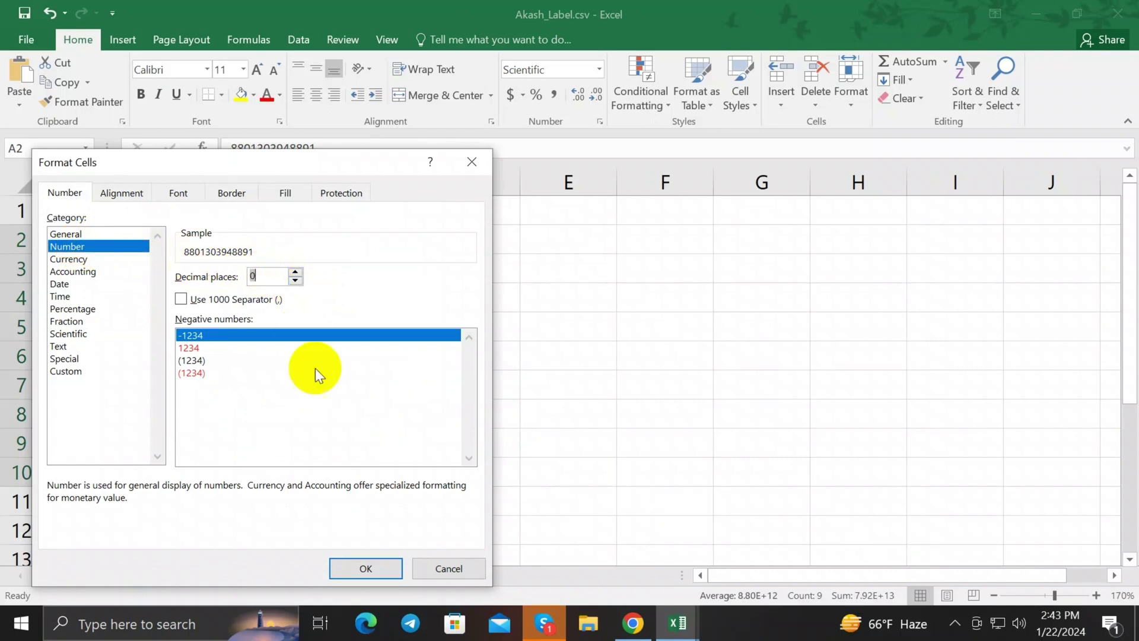
{"action": "left_click", "coordinate": [362, 559]}
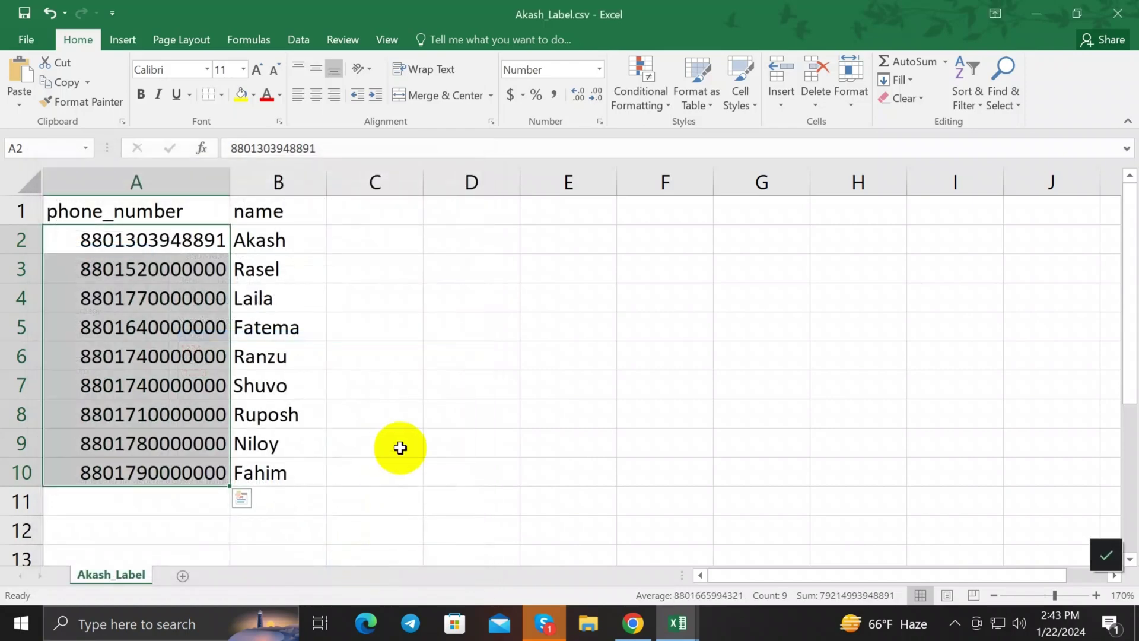
{"action": "left_click", "coordinate": [430, 351]}
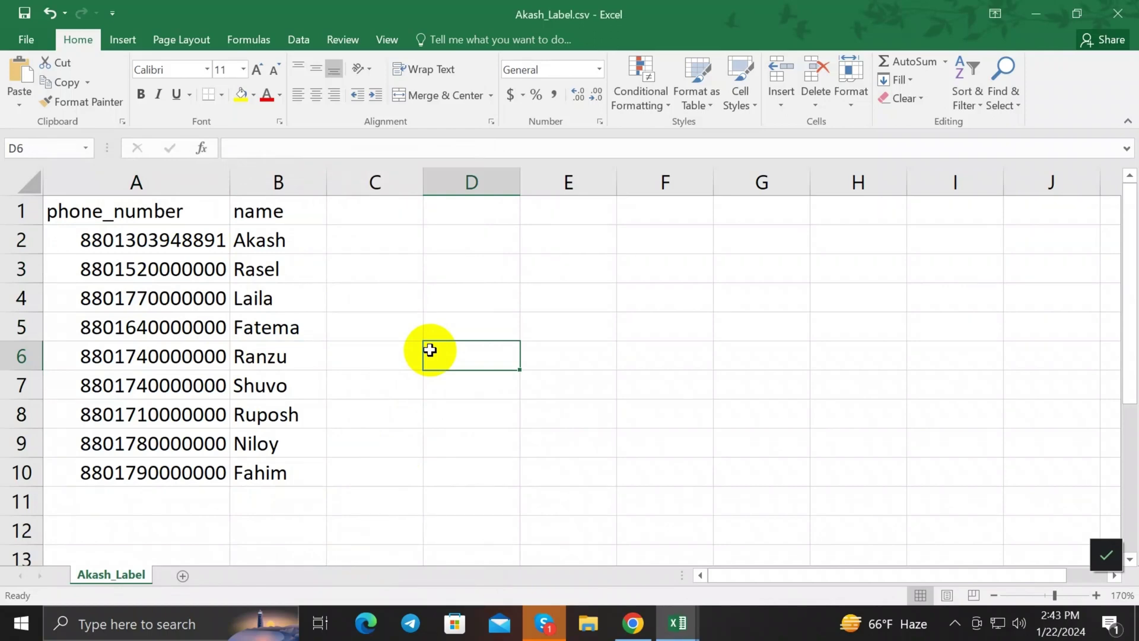
Step: Save the file, keeping it in CSV format
{"action": "left_click", "coordinate": [26, 13]}
{"action": "left_click", "coordinate": [511, 367]}
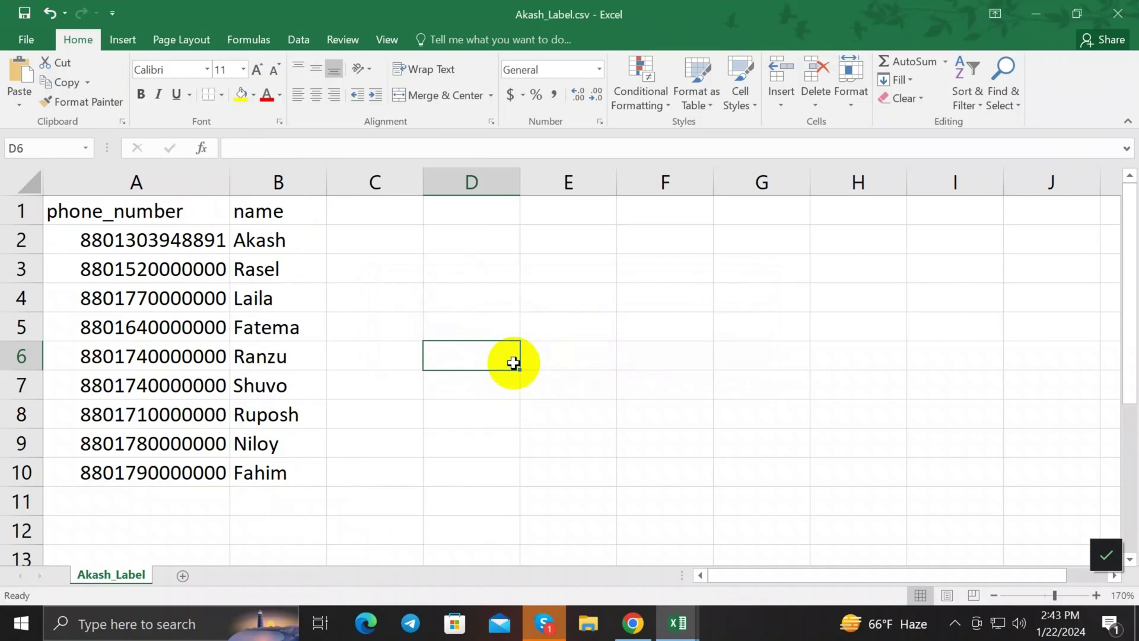
{"action": "left_click", "coordinate": [568, 363]}
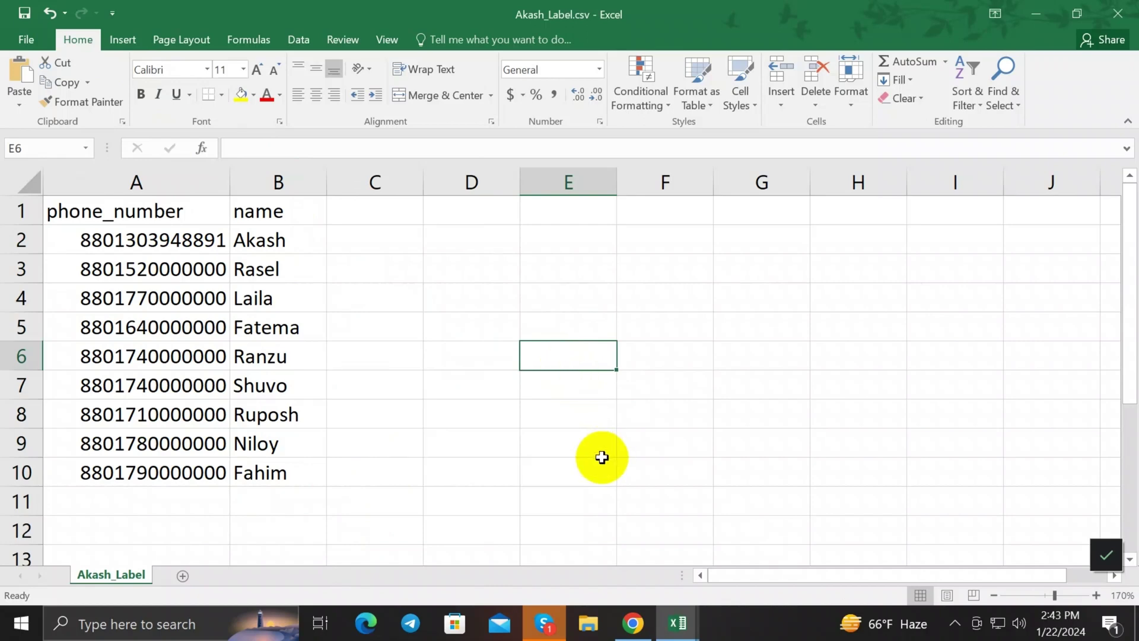
Step: Upload Akash_Label.csv into BotSailor's Import Subscribers dialog
{"action": "left_click", "coordinate": [632, 623]}
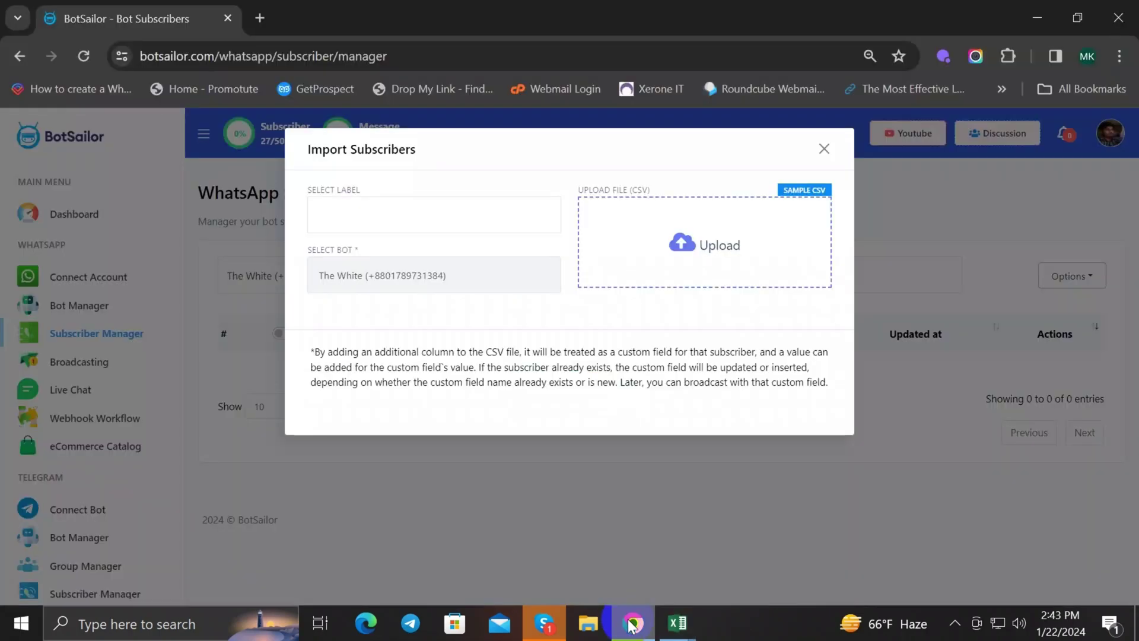
{"action": "left_click", "coordinate": [642, 270]}
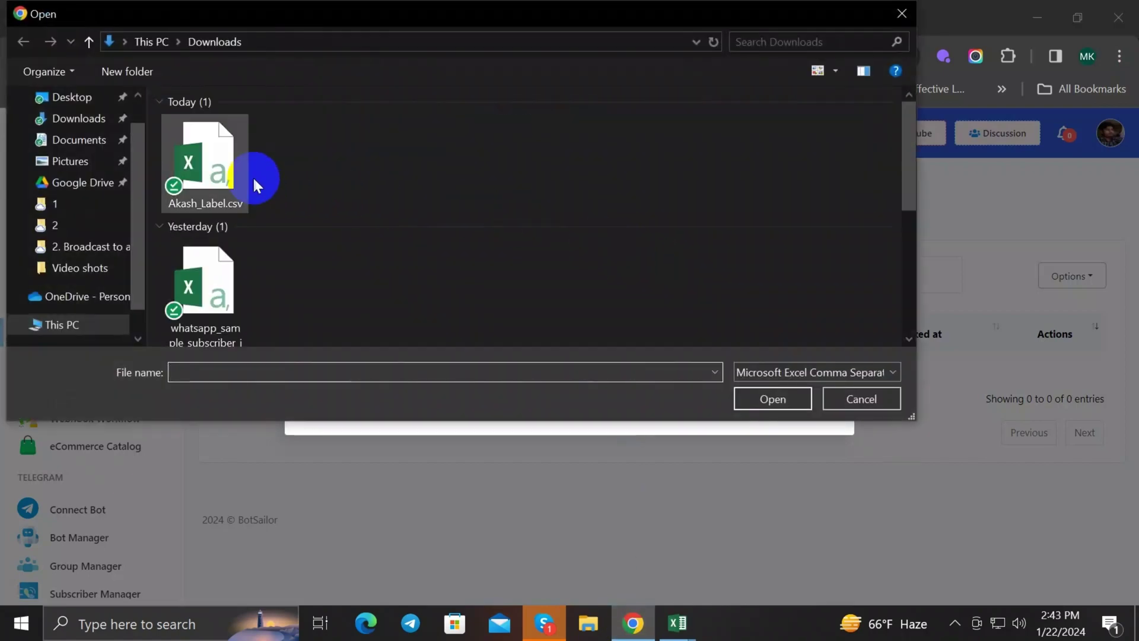
{"action": "left_click", "coordinate": [254, 185]}
{"action": "left_click", "coordinate": [766, 397]}
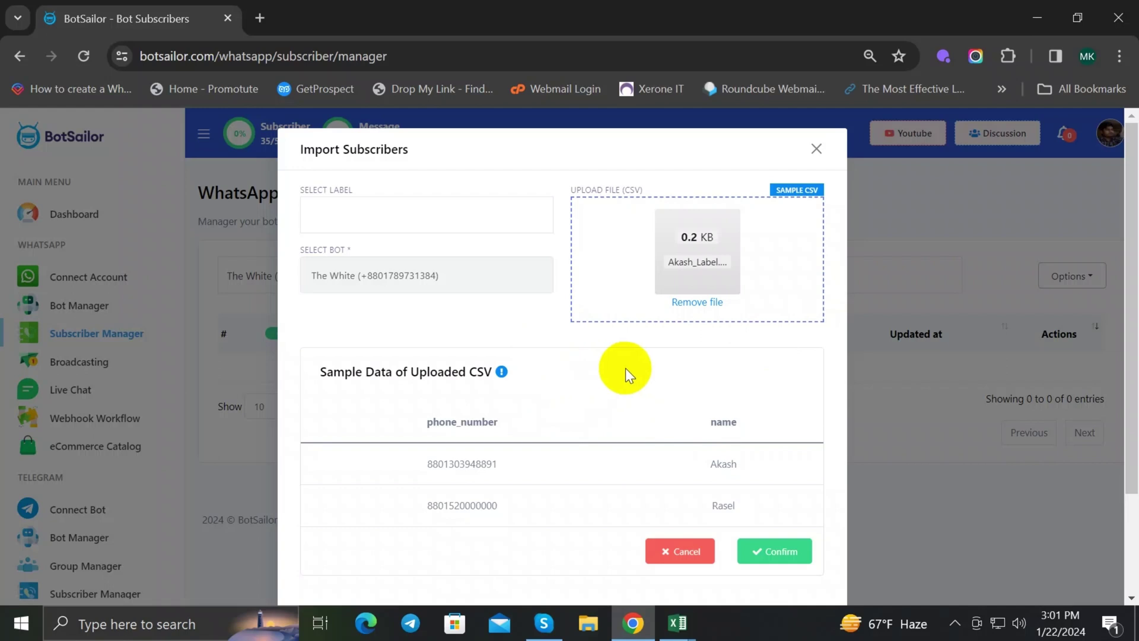
Step: Review the previewed phone numbers and names in the sample data table
{"action": "scroll", "coordinate": [633, 422], "scroll_direction": "down", "scroll_amount": 2}
{"action": "scroll", "coordinate": [631, 435], "scroll_direction": "up", "scroll_amount": 2}
{"action": "scroll", "coordinate": [631, 435], "scroll_direction": "down", "scroll_amount": 1}
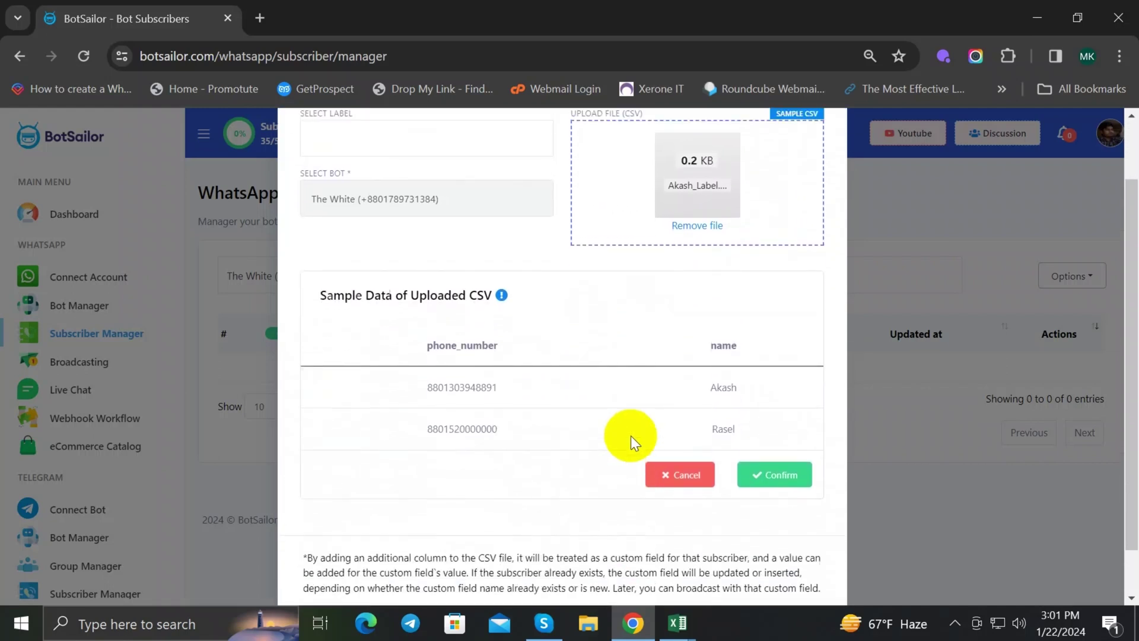
{"action": "scroll", "coordinate": [632, 435], "scroll_direction": "up", "scroll_amount": 2}
{"action": "scroll", "coordinate": [629, 427], "scroll_direction": "down", "scroll_amount": 2}
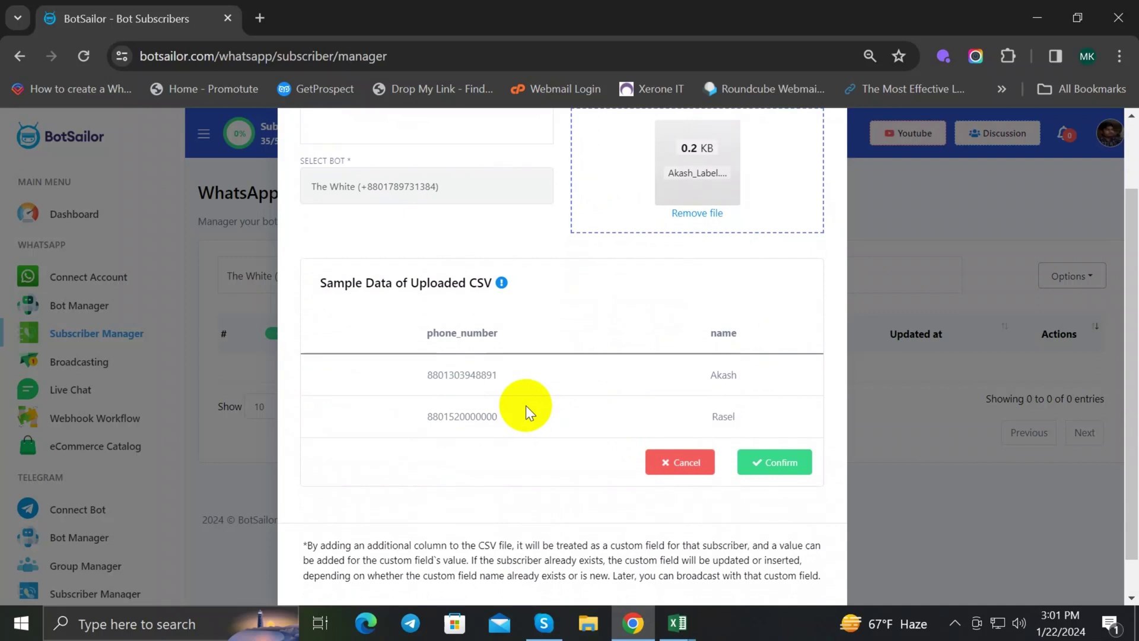
{"action": "left_click", "coordinate": [423, 368]}
{"action": "double_click", "coordinate": [423, 369]}
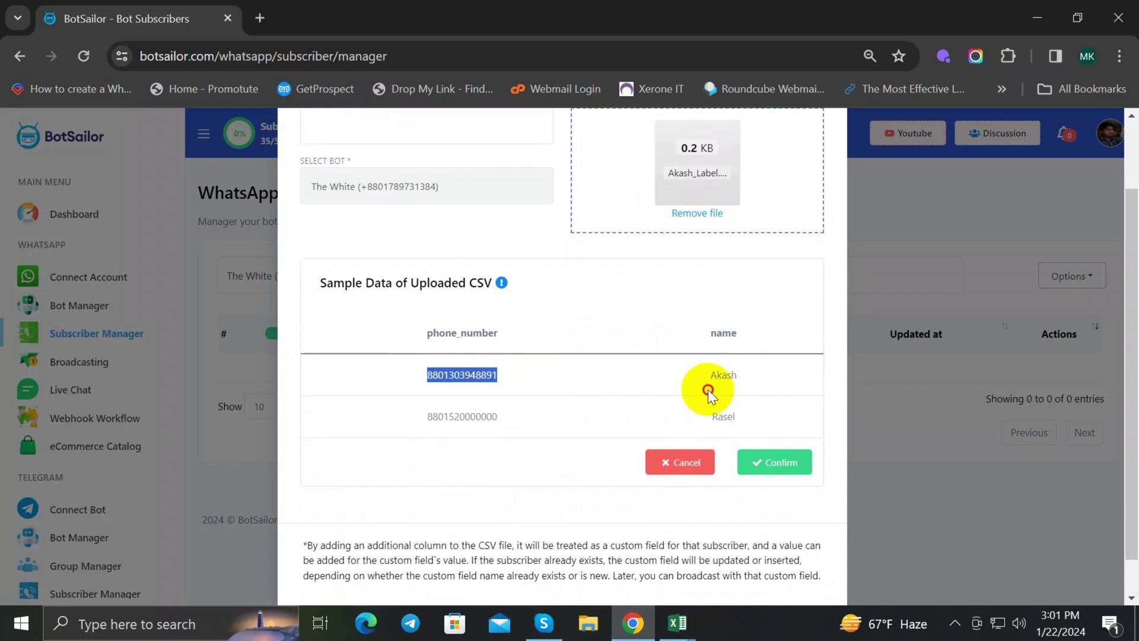
{"action": "left_click_drag", "start_coordinate": [396, 411], "coordinate": [771, 423]}
{"action": "left_click", "coordinate": [561, 390]}
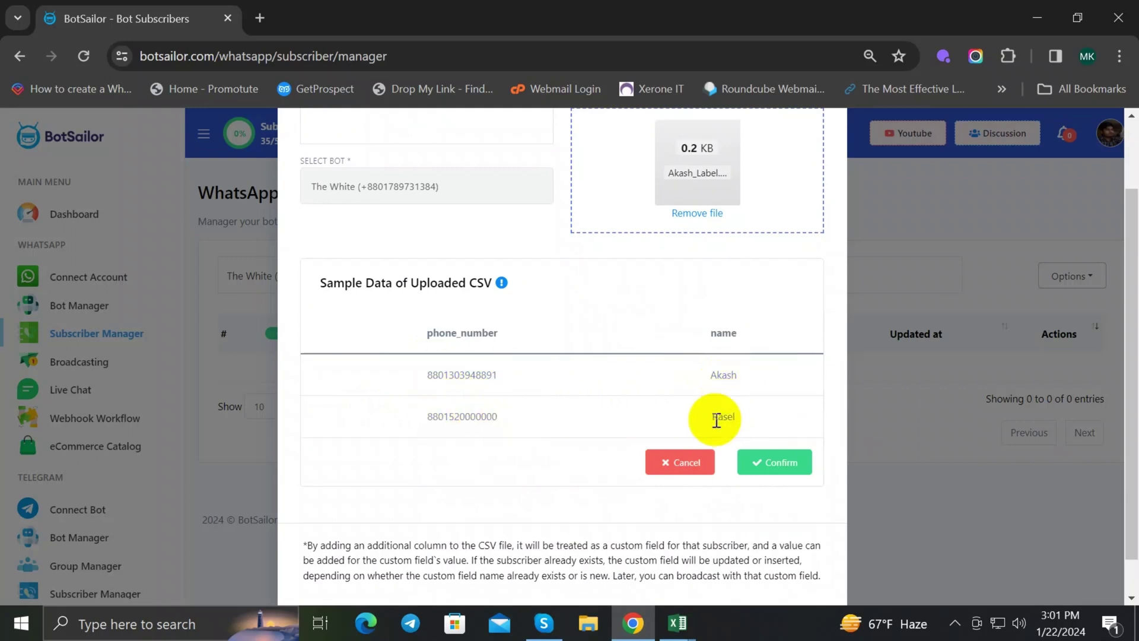
{"action": "scroll", "coordinate": [653, 398], "scroll_direction": "up", "scroll_amount": 2}
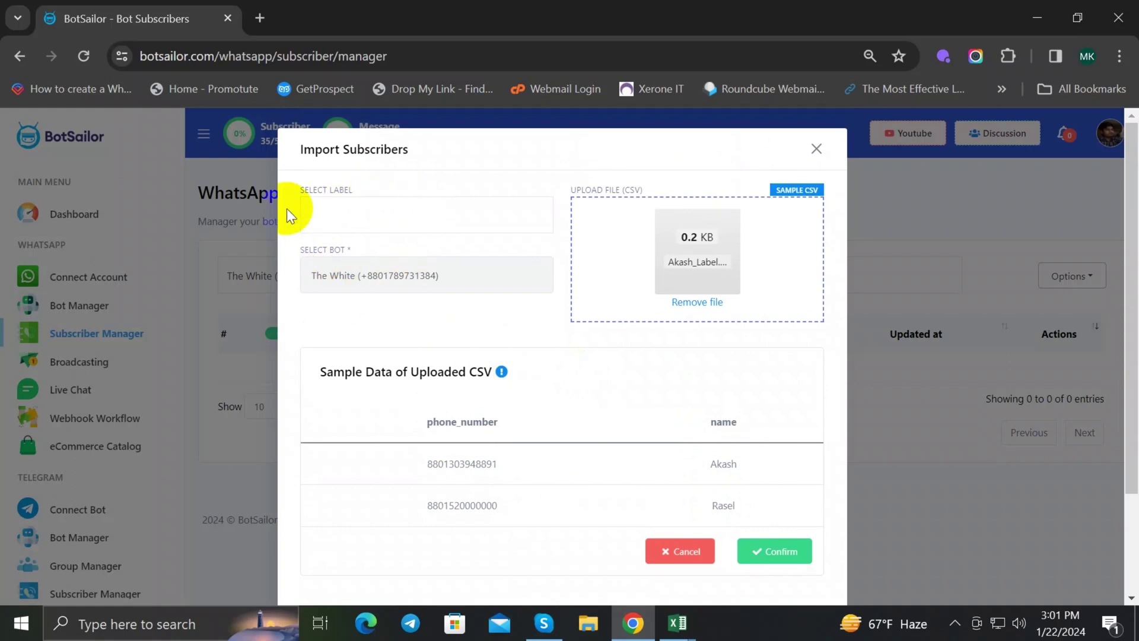
Step: Assign the existing label and connected WhatsApp bot, then confirm importing the 8 subscribers
{"action": "left_click_drag", "start_coordinate": [304, 184], "coordinate": [358, 193]}
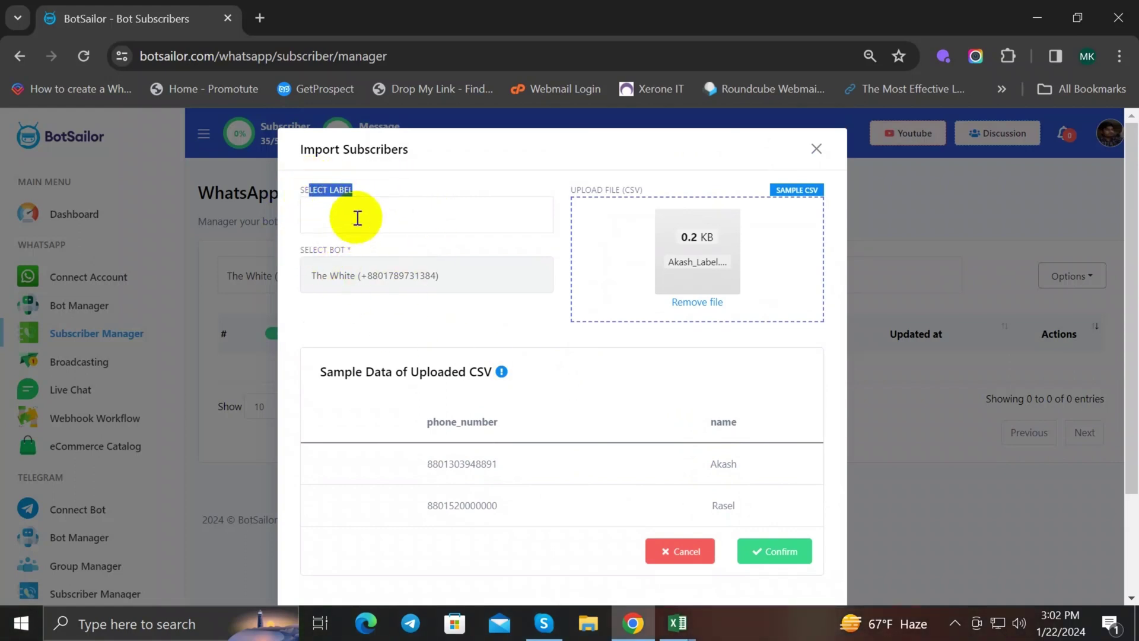
{"action": "left_click", "coordinate": [360, 215]}
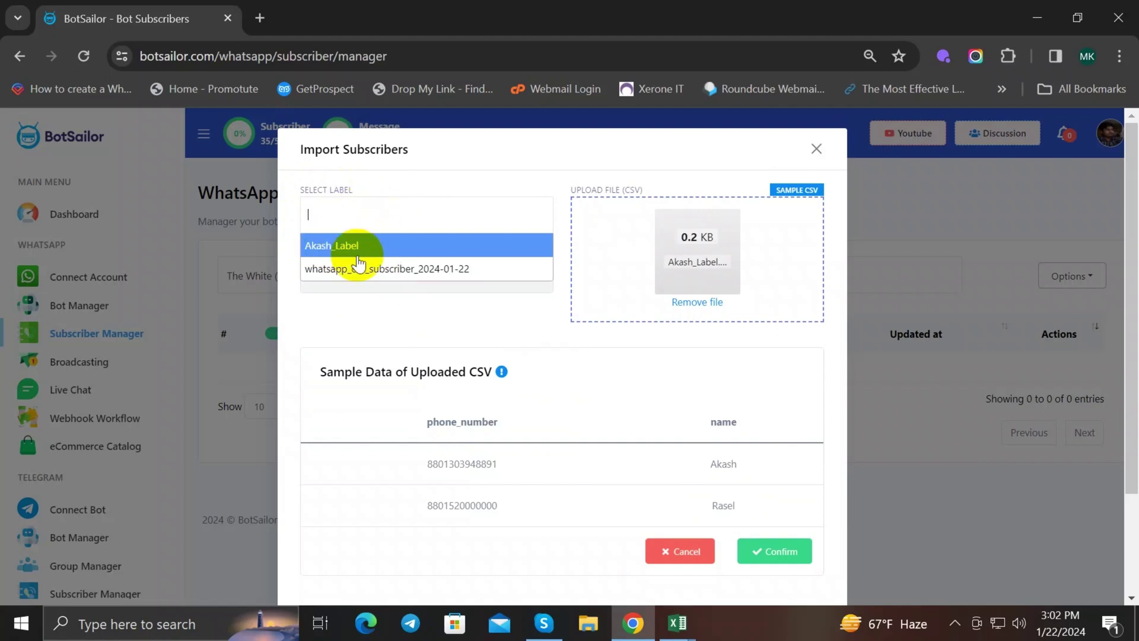
{"action": "left_click", "coordinate": [331, 246]}
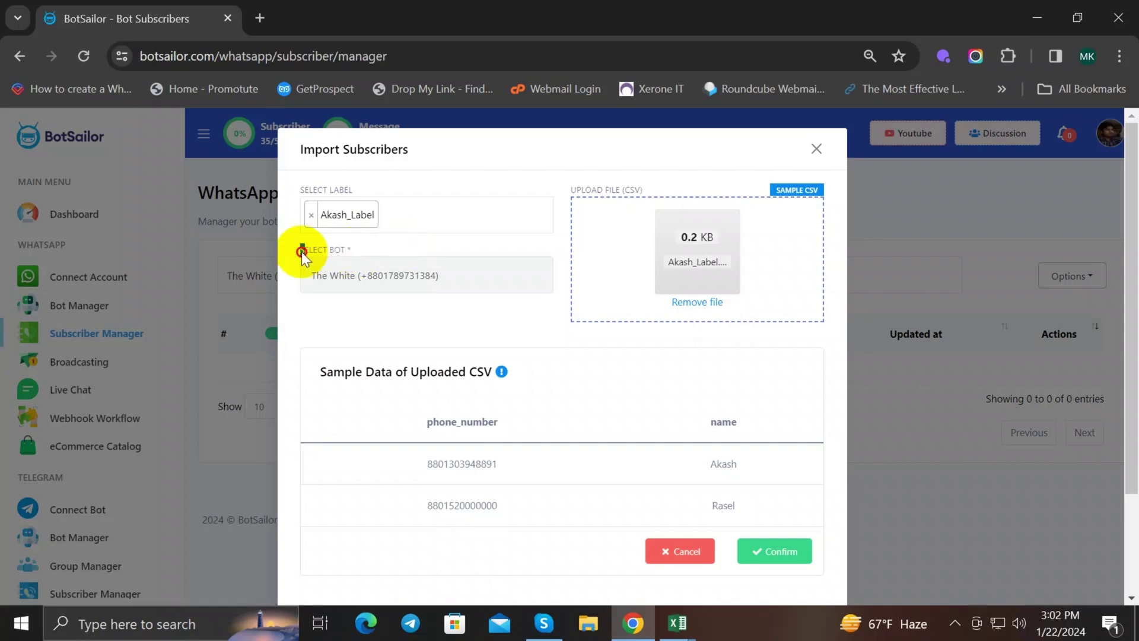
{"action": "left_click", "coordinate": [350, 278]}
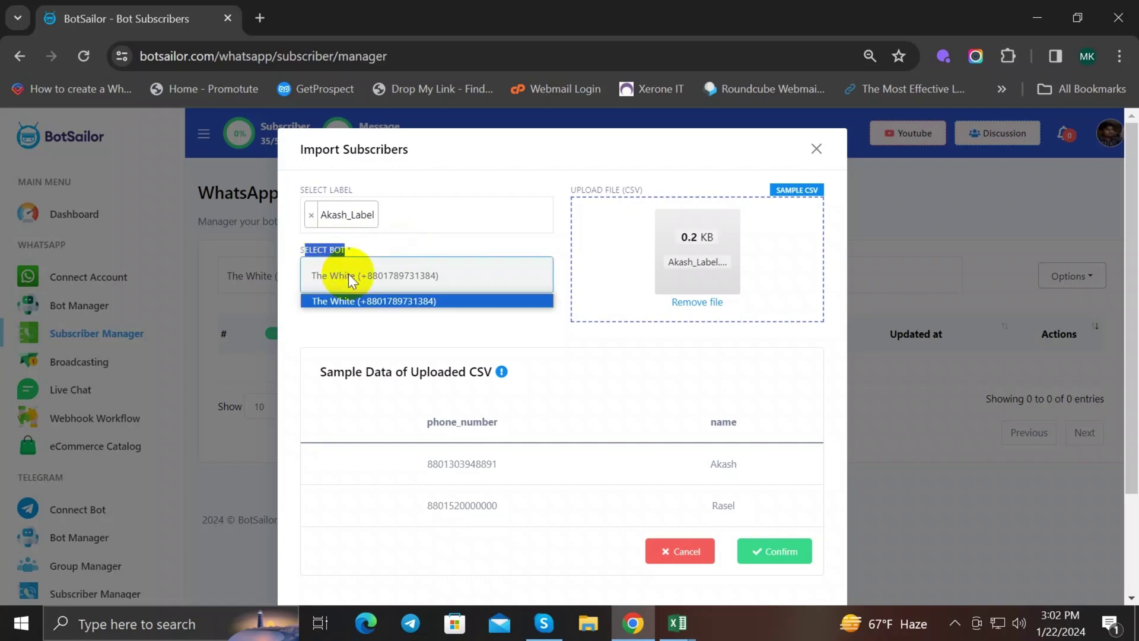
{"action": "left_click", "coordinate": [378, 300]}
{"action": "left_click", "coordinate": [432, 309]}
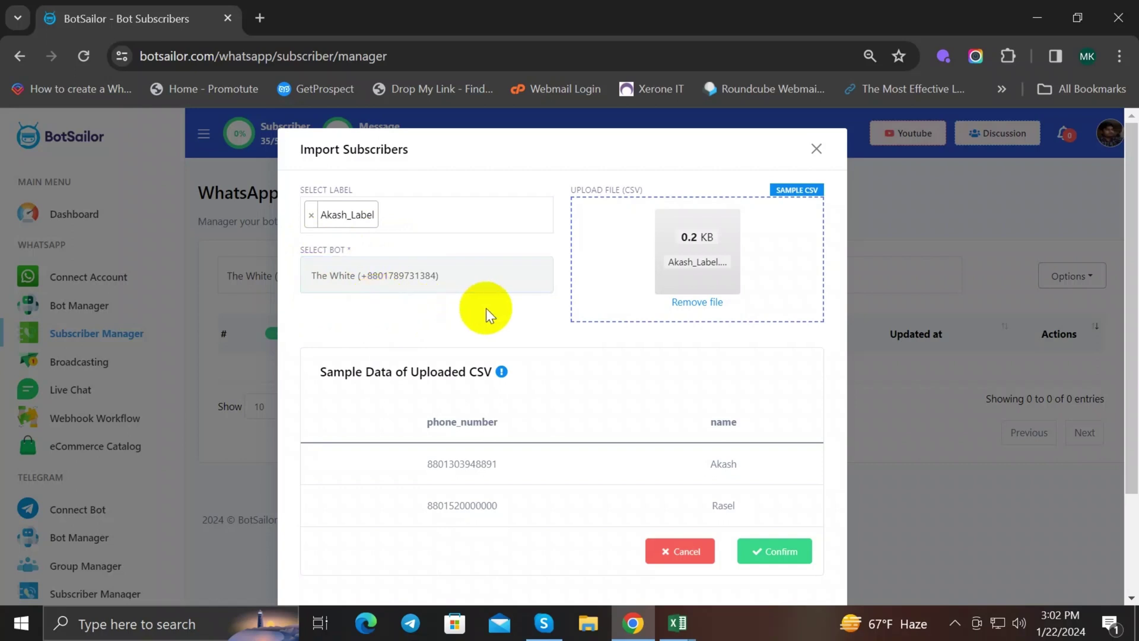
{"action": "scroll", "coordinate": [486, 308], "scroll_direction": "down", "scroll_amount": 3}
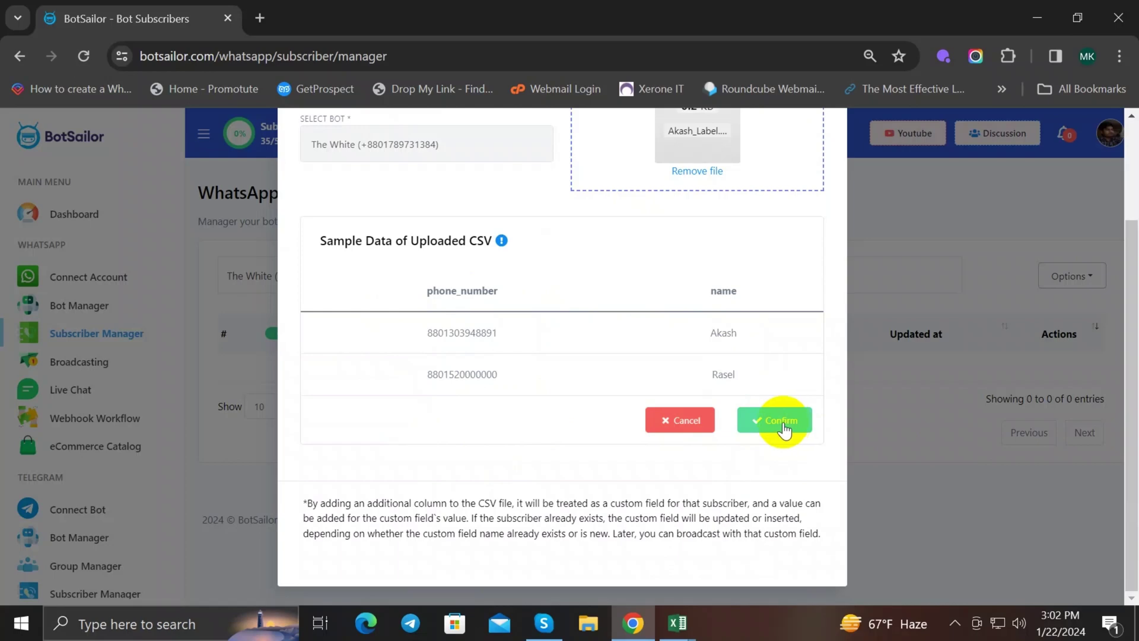
{"action": "left_click", "coordinate": [781, 423]}
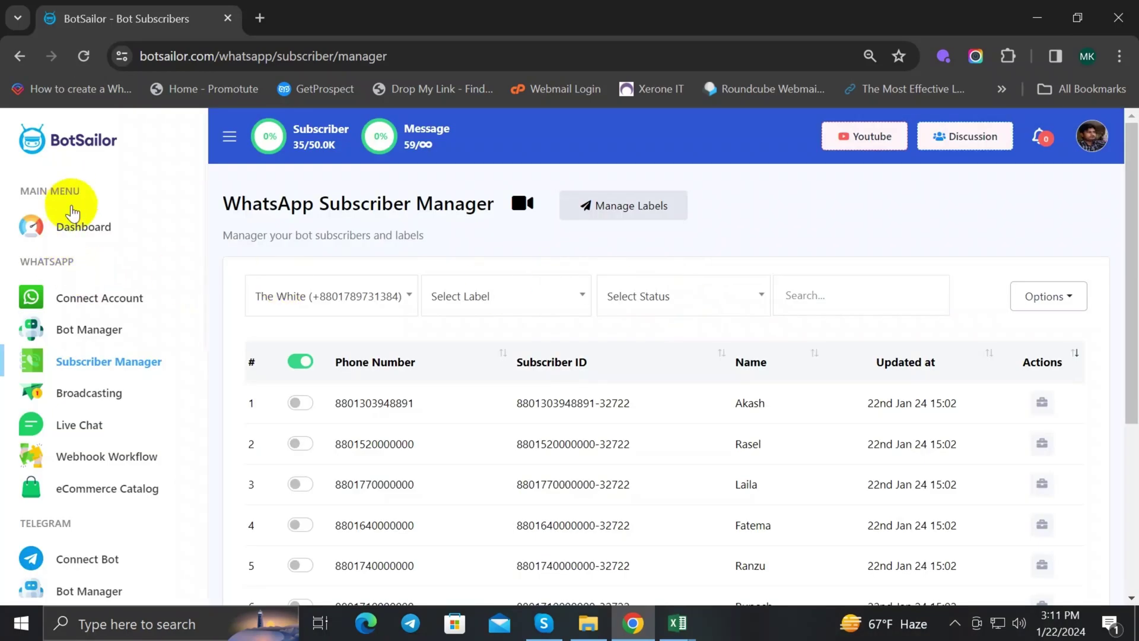
Step: Go from the dashboard to WhatsApp Broadcasting and start a new broadcast flow
{"action": "left_click", "coordinate": [74, 228]}
{"action": "scroll", "coordinate": [554, 311], "scroll_direction": "down", "scroll_amount": 5}
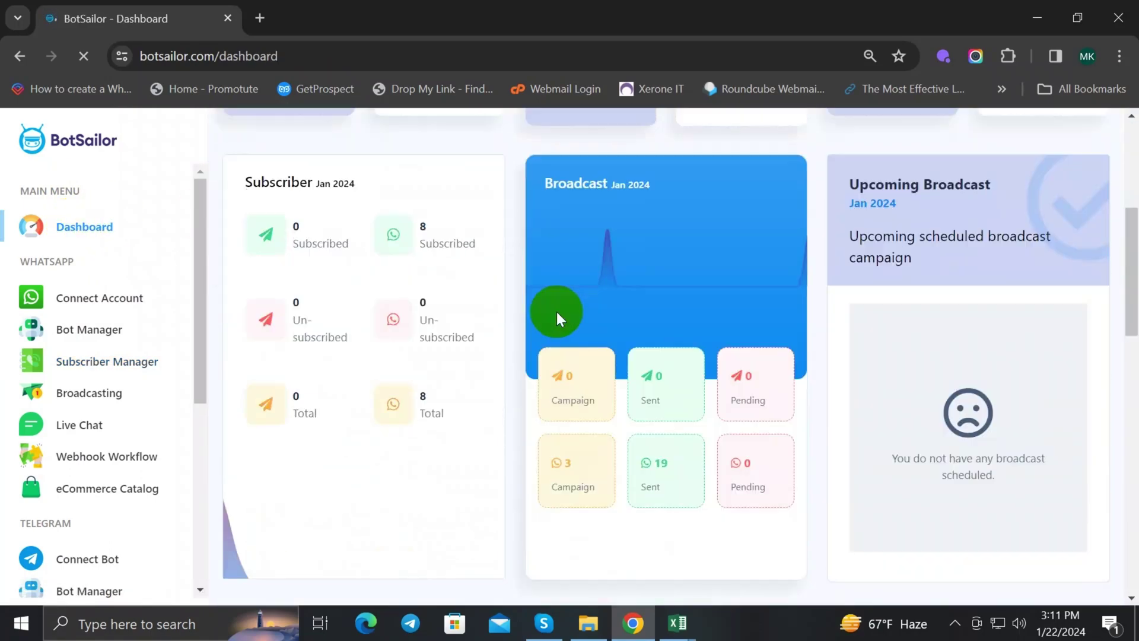
{"action": "scroll", "coordinate": [356, 332], "scroll_direction": "up", "scroll_amount": 5}
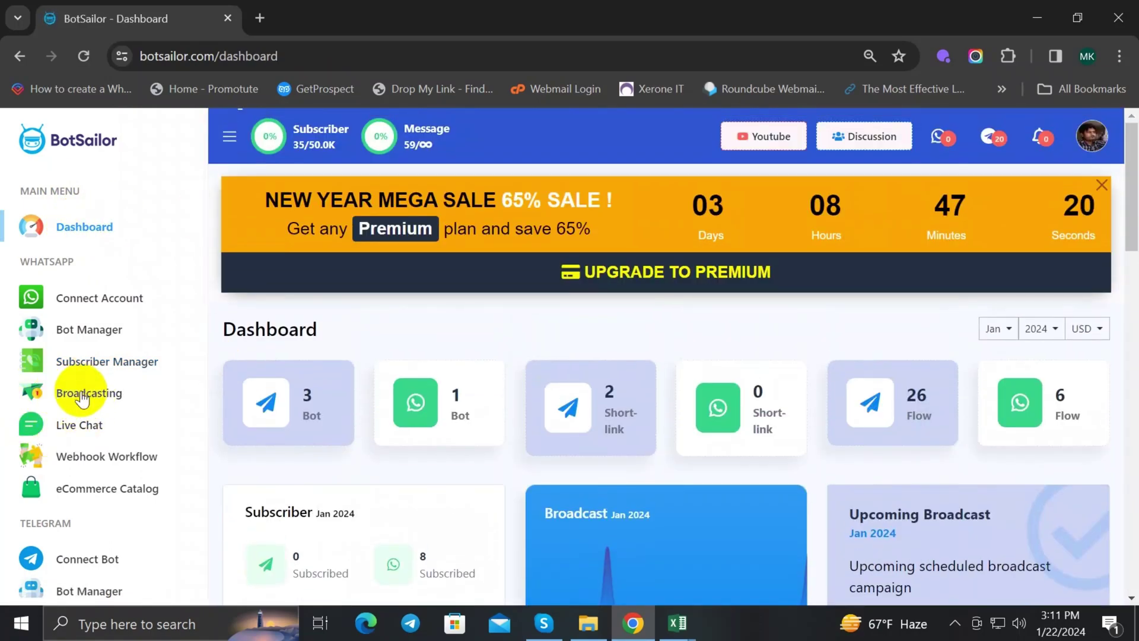
{"action": "left_click", "coordinate": [83, 395]}
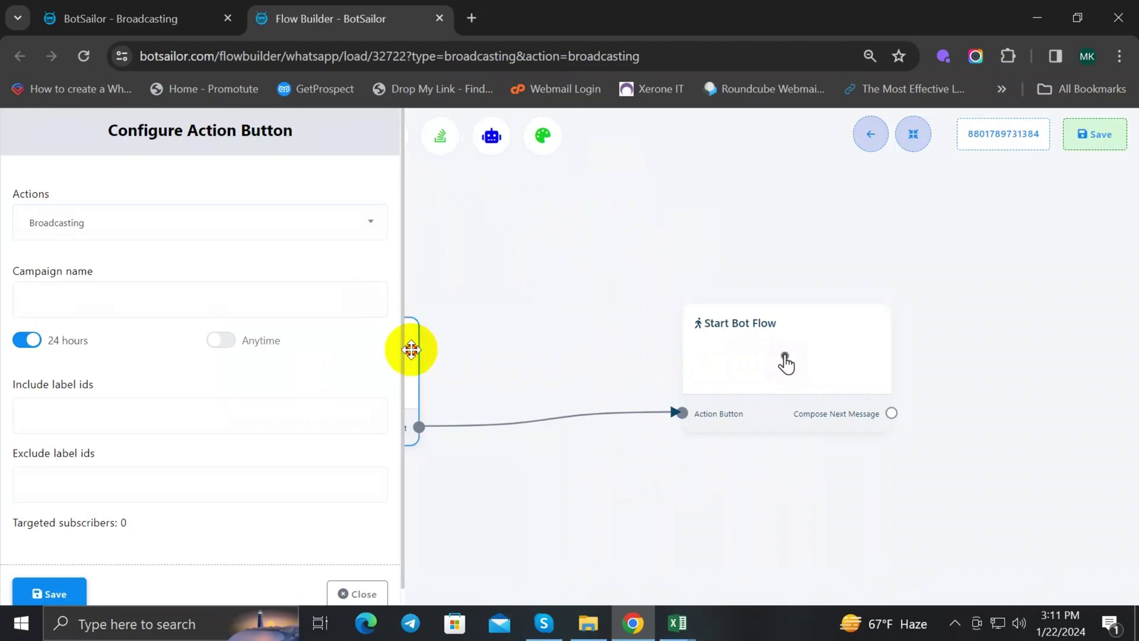
Step: Arrange the flow nodes and name the campaign 'New Year Sale offer'
{"action": "left_click_drag", "start_coordinate": [407, 349], "coordinate": [666, 338]}
{"action": "left_click_drag", "start_coordinate": [750, 337], "coordinate": [732, 318]}
{"action": "left_click_drag", "start_coordinate": [519, 339], "coordinate": [560, 321]}
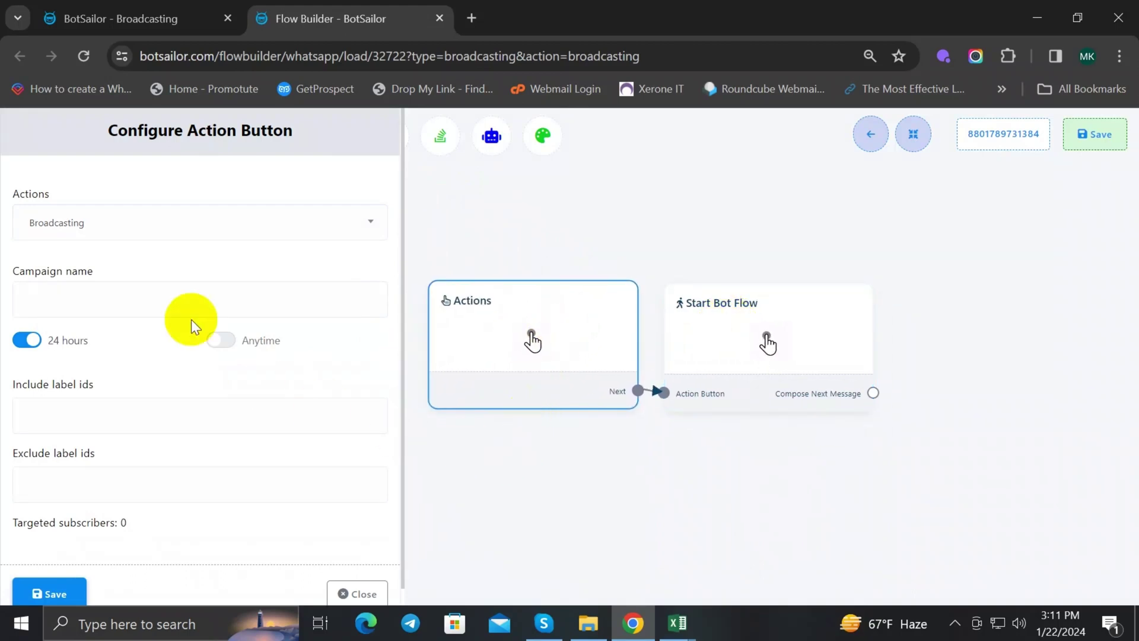
{"action": "left_click", "coordinate": [115, 299]}
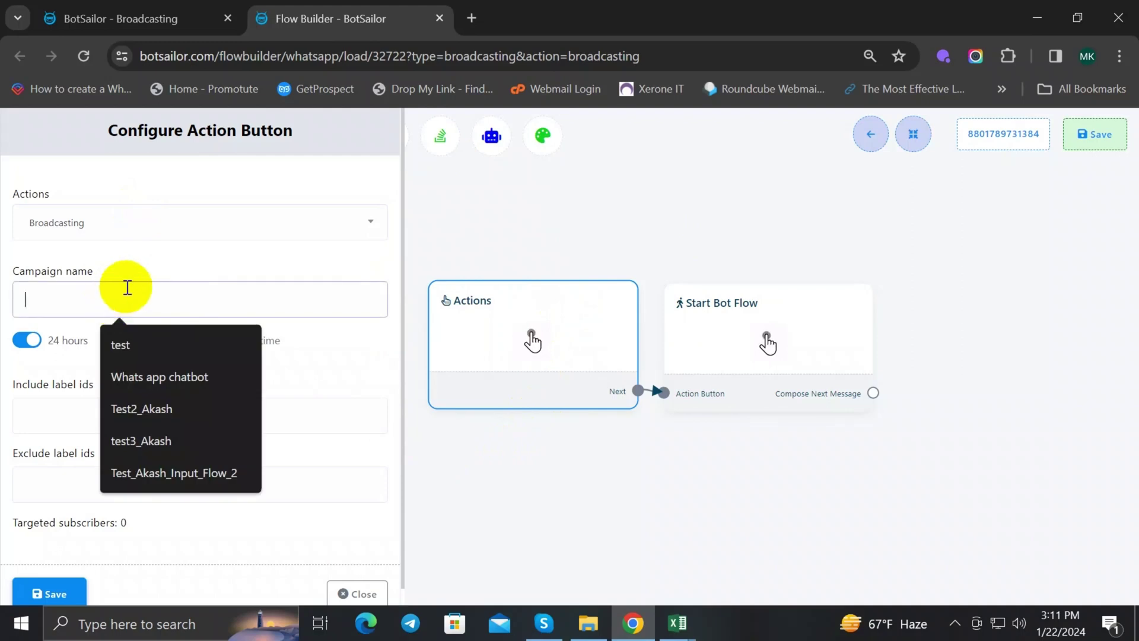
{"action": "type", "text": "New"}
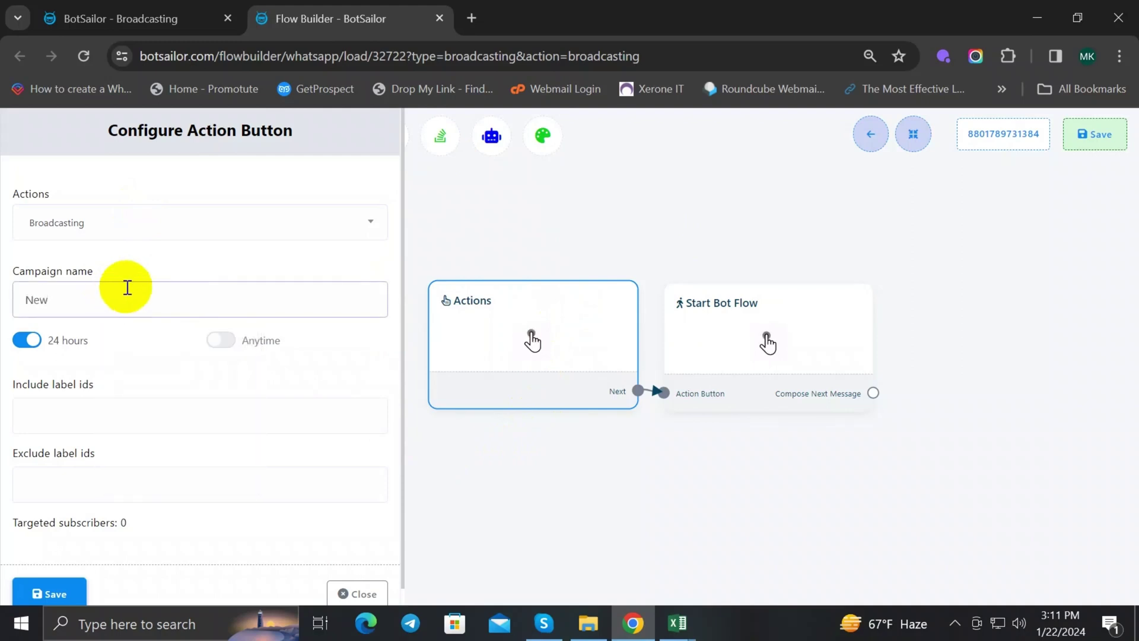
{"action": "type", "text": " Year Sale offer"}
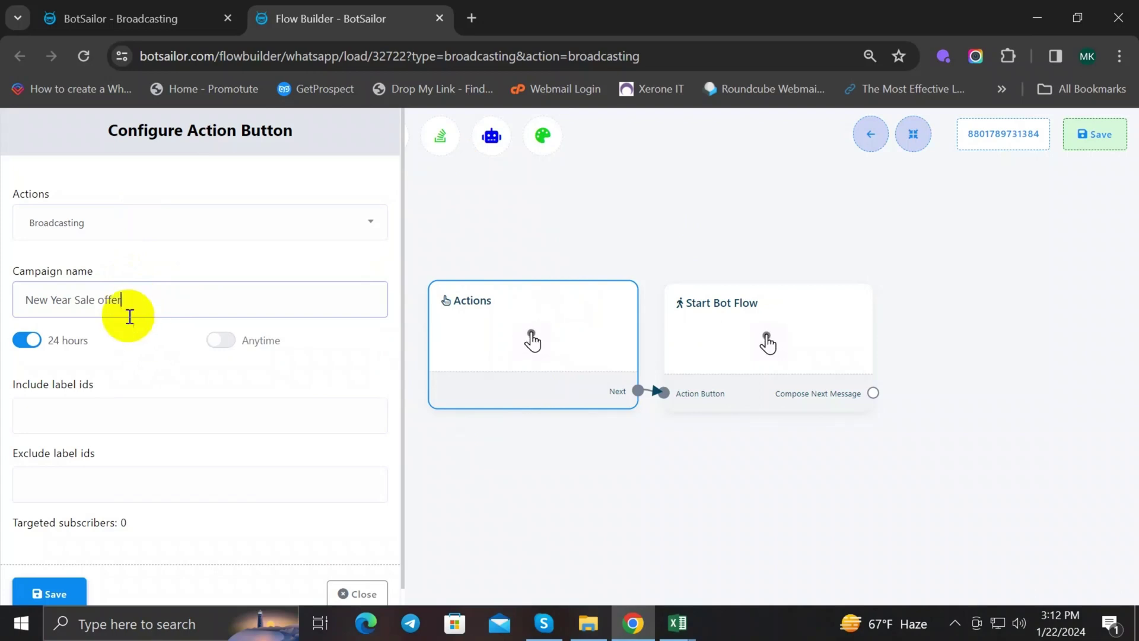
{"action": "left_click", "coordinate": [83, 358]}
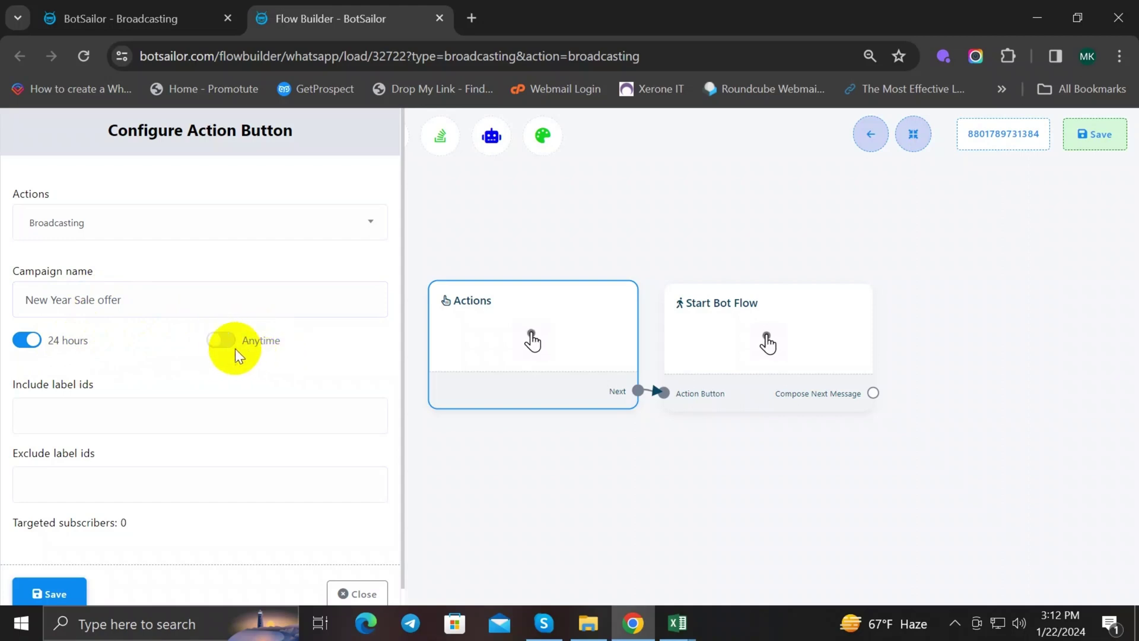
Step: Toggle between Anytime and the 24-hour window to compare the sending options
{"action": "left_click", "coordinate": [218, 340]}
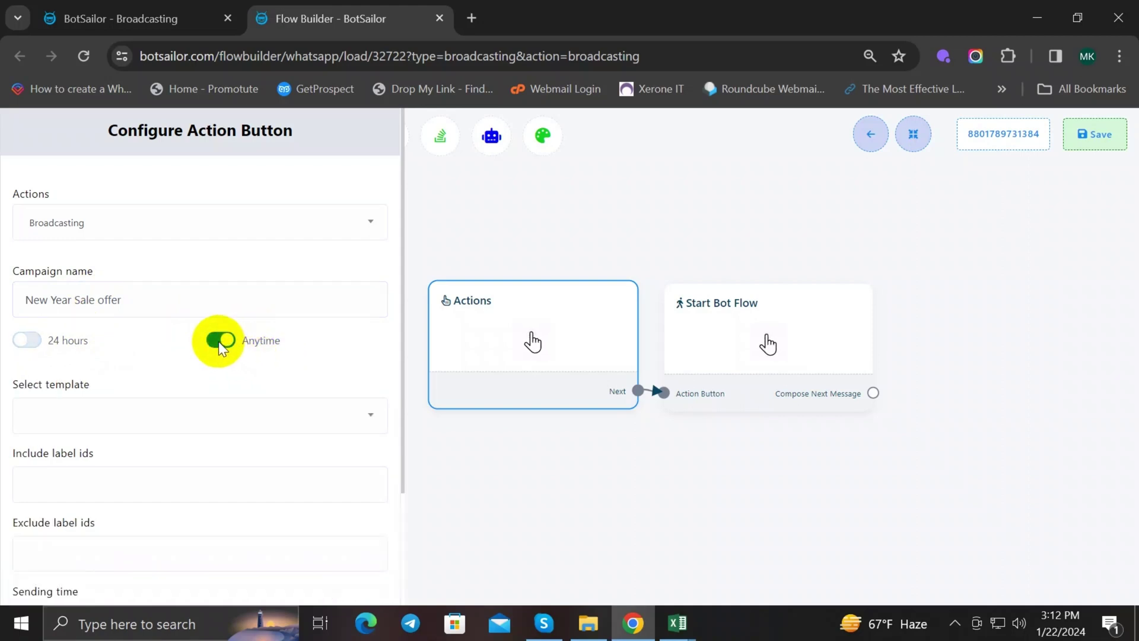
{"action": "left_click", "coordinate": [27, 342]}
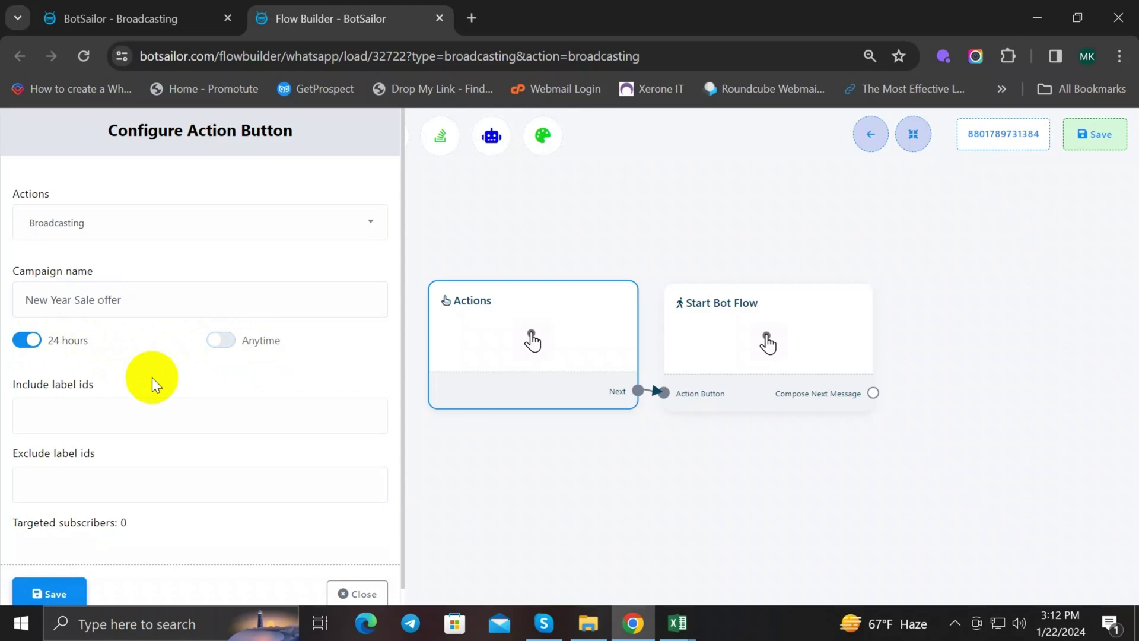
{"action": "scroll", "coordinate": [151, 383], "scroll_direction": "down", "scroll_amount": 1}
{"action": "scroll", "coordinate": [152, 384], "scroll_direction": "up", "scroll_amount": 1}
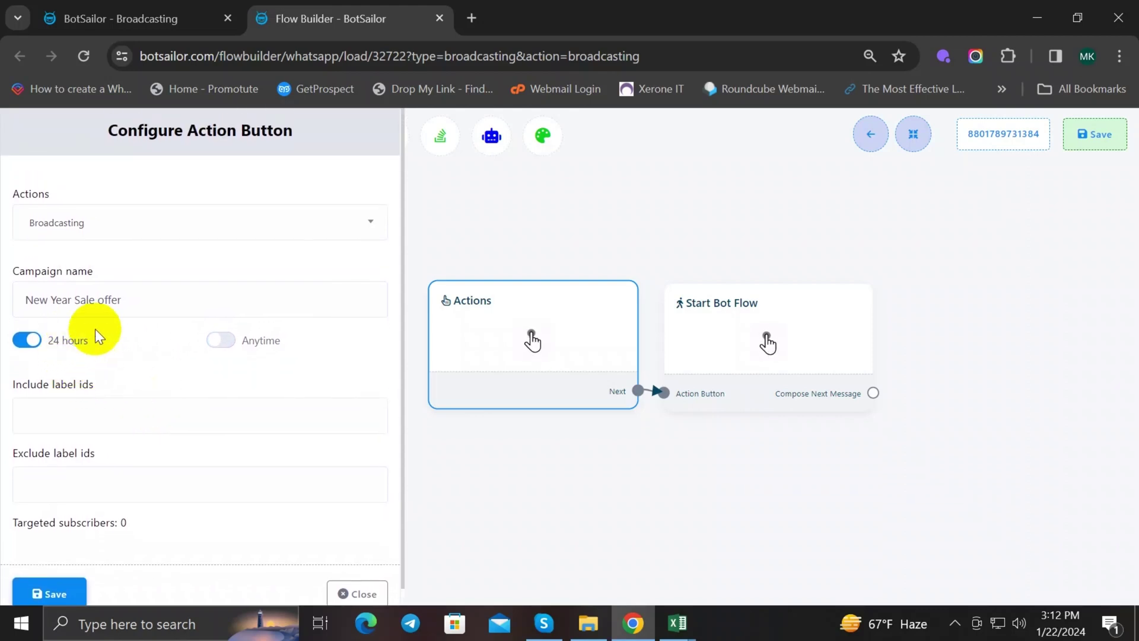
{"action": "scroll", "coordinate": [141, 433], "scroll_direction": "down", "scroll_amount": 1}
{"action": "scroll", "coordinate": [140, 437], "scroll_direction": "up", "scroll_amount": 1}
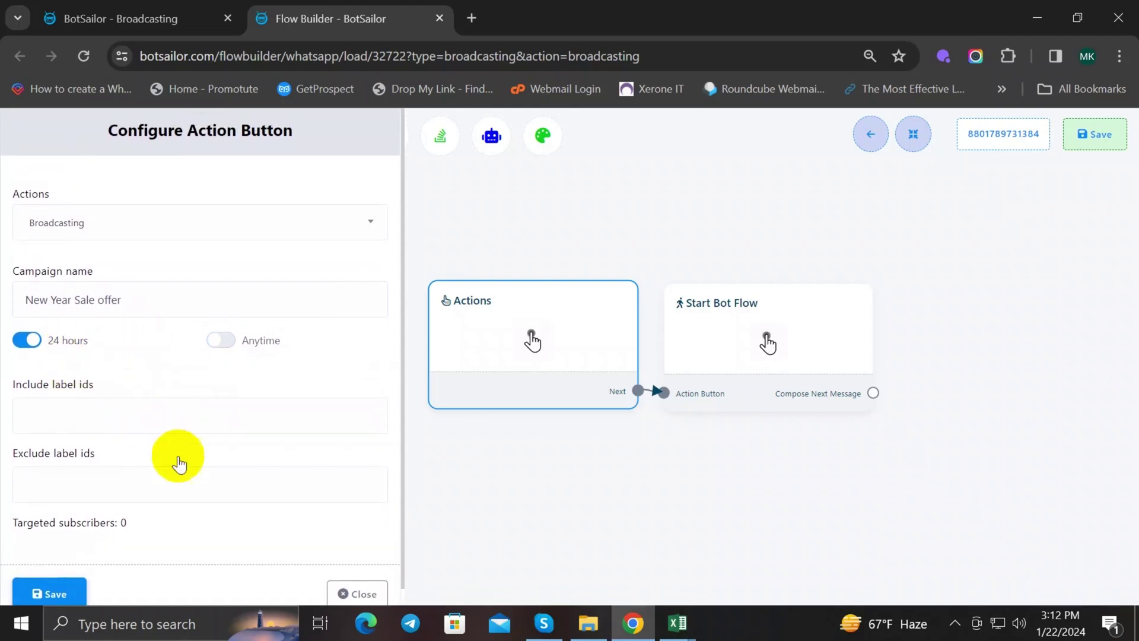
{"action": "scroll", "coordinate": [176, 458], "scroll_direction": "down", "scroll_amount": 1}
{"action": "scroll", "coordinate": [175, 451], "scroll_direction": "up", "scroll_amount": 1}
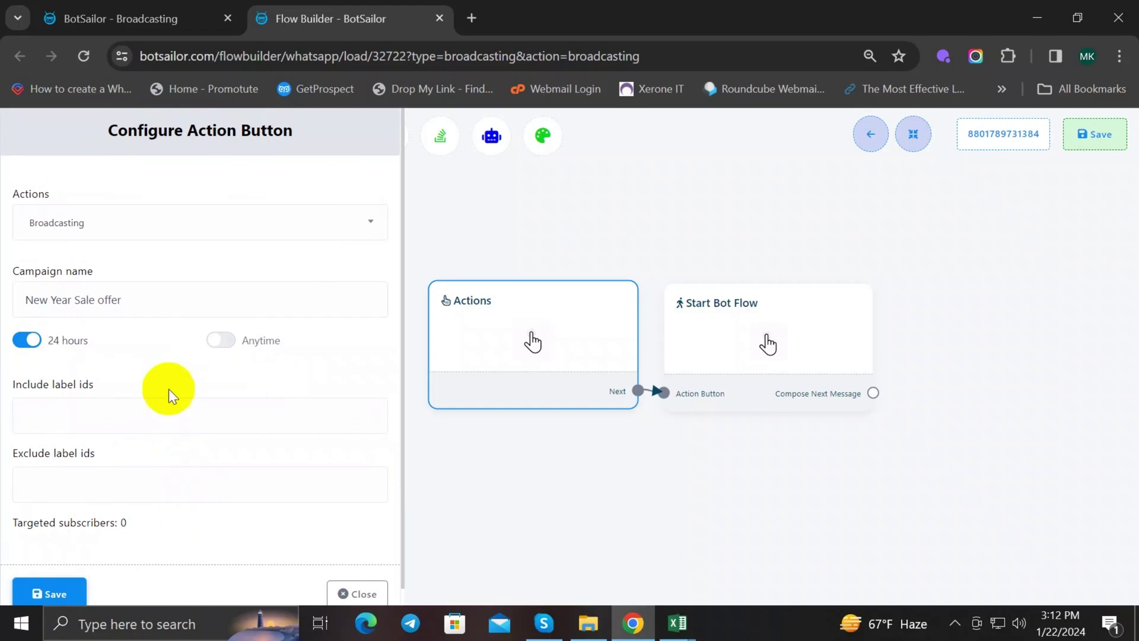
{"action": "left_click", "coordinate": [221, 340]}
{"action": "scroll", "coordinate": [219, 409], "scroll_direction": "down", "scroll_amount": 3}
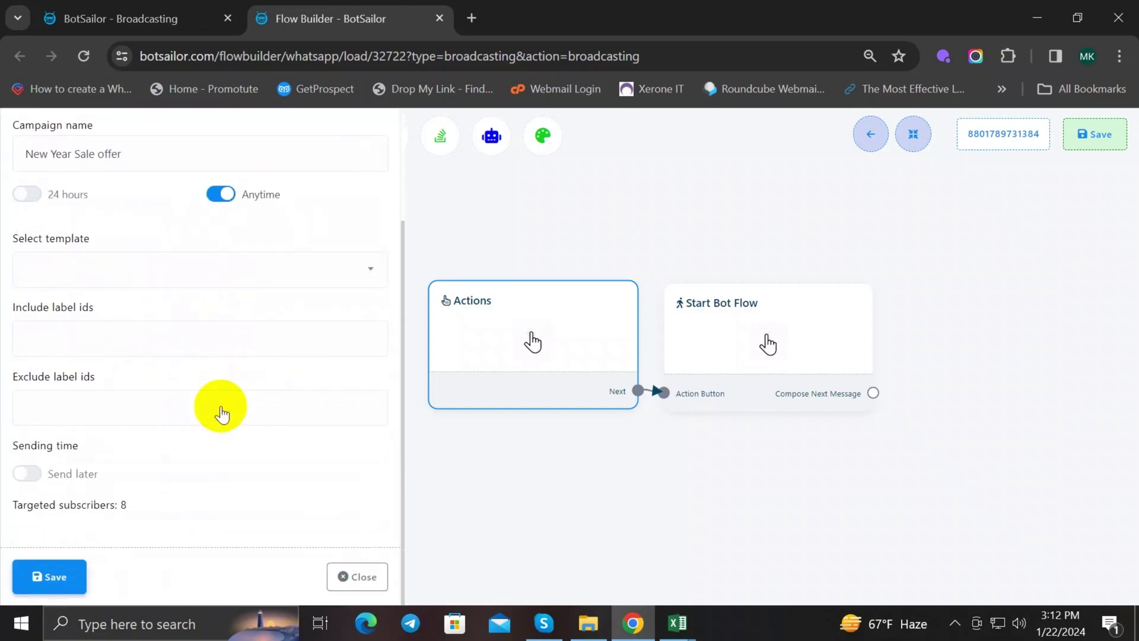
{"action": "scroll", "coordinate": [221, 410], "scroll_direction": "up", "scroll_amount": 2}
{"action": "scroll", "coordinate": [222, 412], "scroll_direction": "down", "scroll_amount": 2}
{"action": "scroll", "coordinate": [222, 409], "scroll_direction": "up", "scroll_amount": 3}
{"action": "scroll", "coordinate": [222, 412], "scroll_direction": "down", "scroll_amount": 3}
{"action": "scroll", "coordinate": [222, 391], "scroll_direction": "up", "scroll_amount": 3}
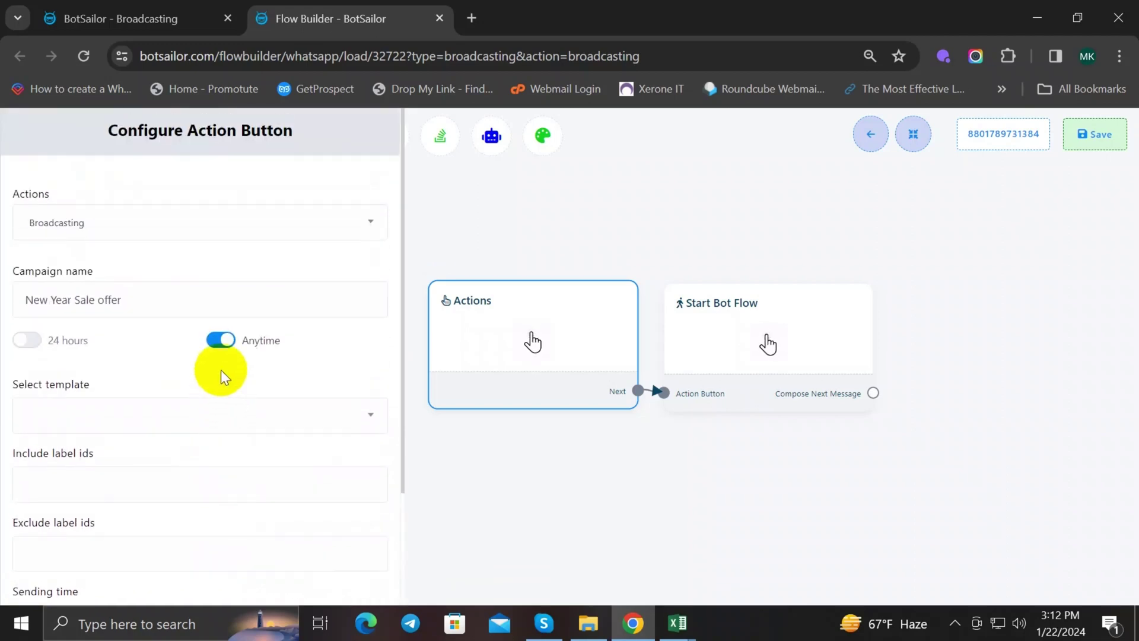
Step: Settle on the Anytime sending option so the template choice appears
{"action": "left_click", "coordinate": [26, 340]}
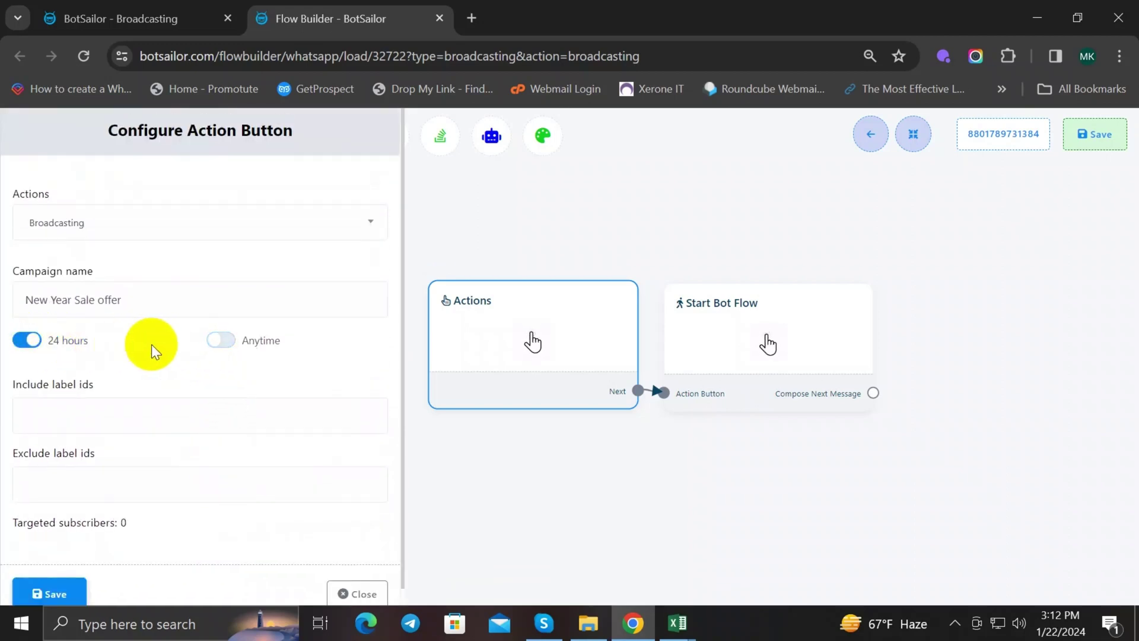
{"action": "scroll", "coordinate": [154, 354], "scroll_direction": "down", "scroll_amount": 1}
{"action": "scroll", "coordinate": [154, 354], "scroll_direction": "up", "scroll_amount": 1}
{"action": "scroll", "coordinate": [154, 356], "scroll_direction": "down", "scroll_amount": 1}
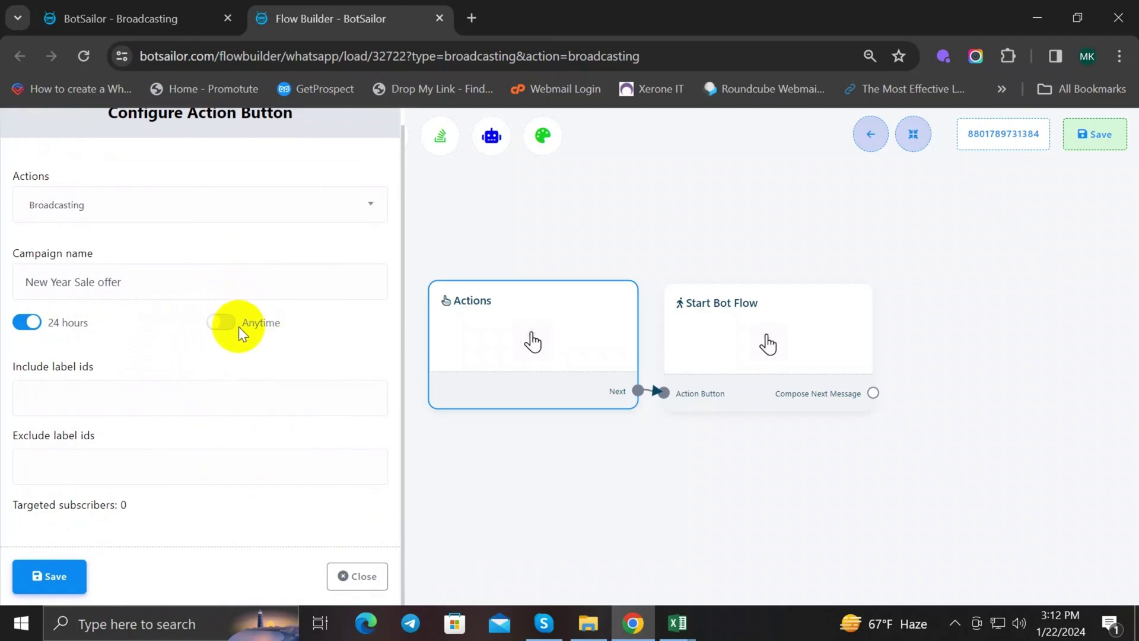
{"action": "left_click", "coordinate": [221, 325]}
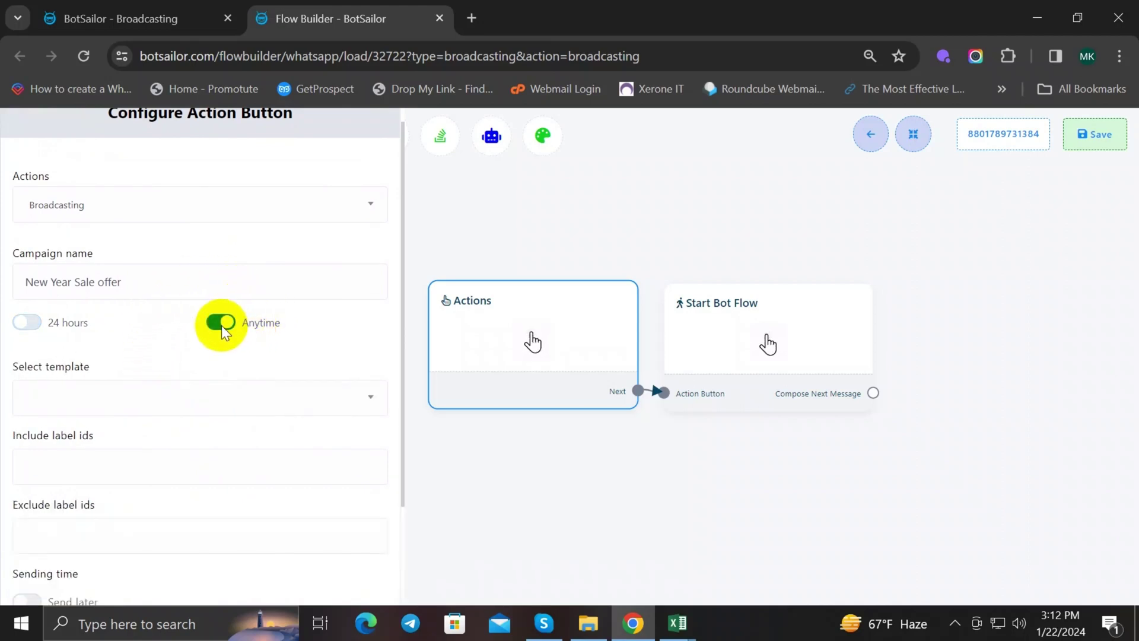
{"action": "scroll", "coordinate": [172, 338], "scroll_direction": "down", "scroll_amount": 3}
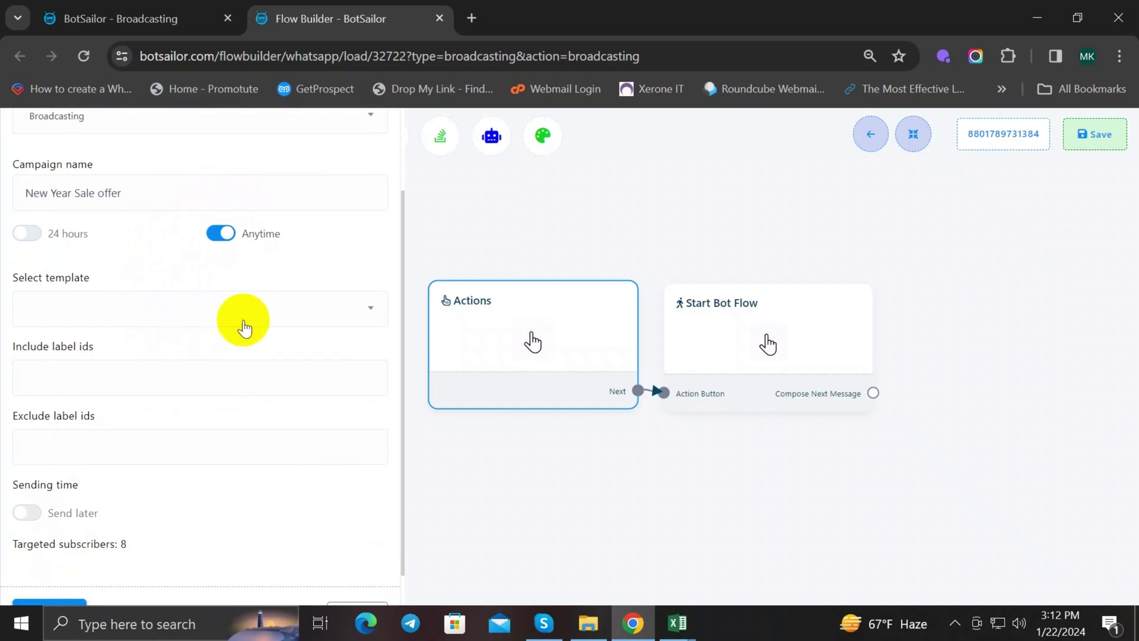
Step: Choose the sale (text) template and zoom the page to 100%
{"action": "left_click", "coordinate": [297, 309]}
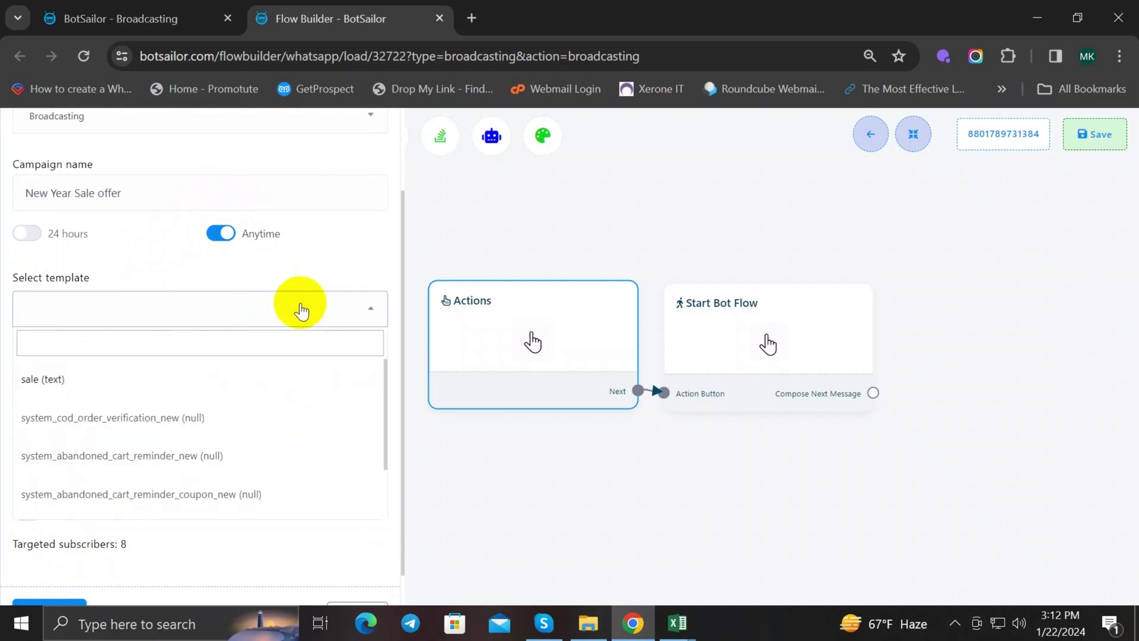
{"action": "left_click", "coordinate": [302, 310]}
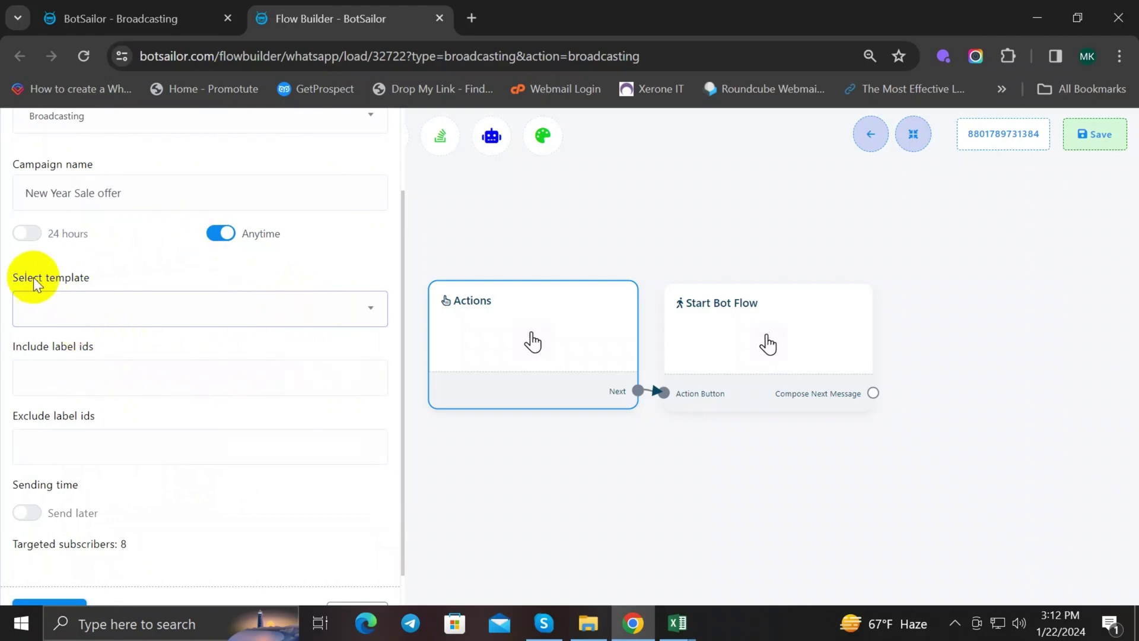
{"action": "left_click", "coordinate": [190, 313]}
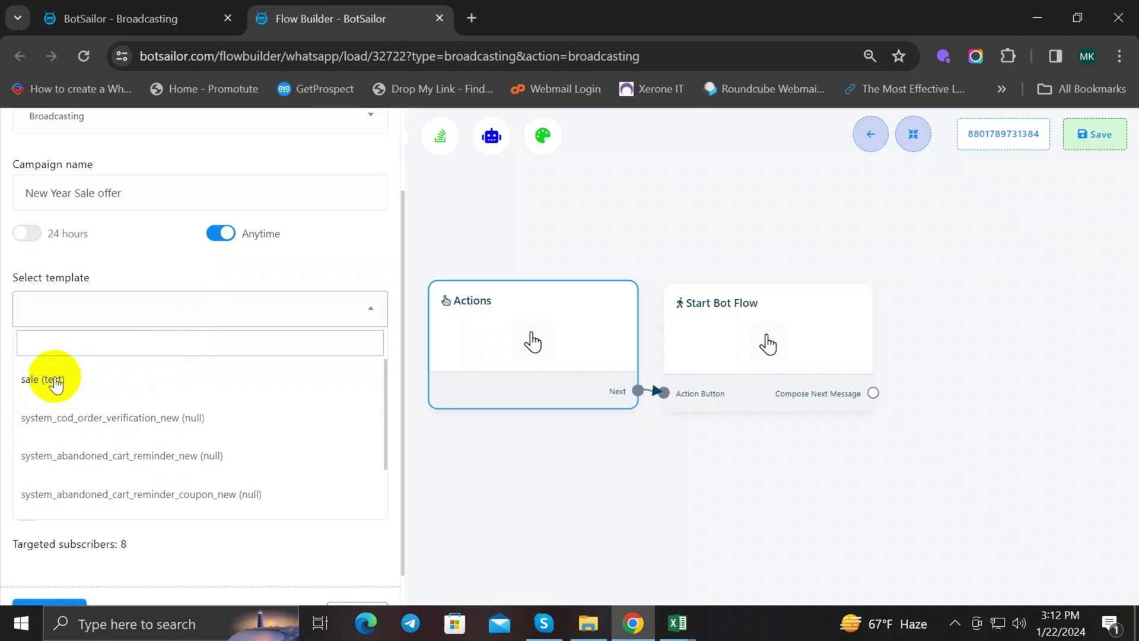
{"action": "left_click", "coordinate": [57, 379]}
{"action": "scroll", "coordinate": [128, 332], "scroll_direction": "down", "scroll_amount": 2}
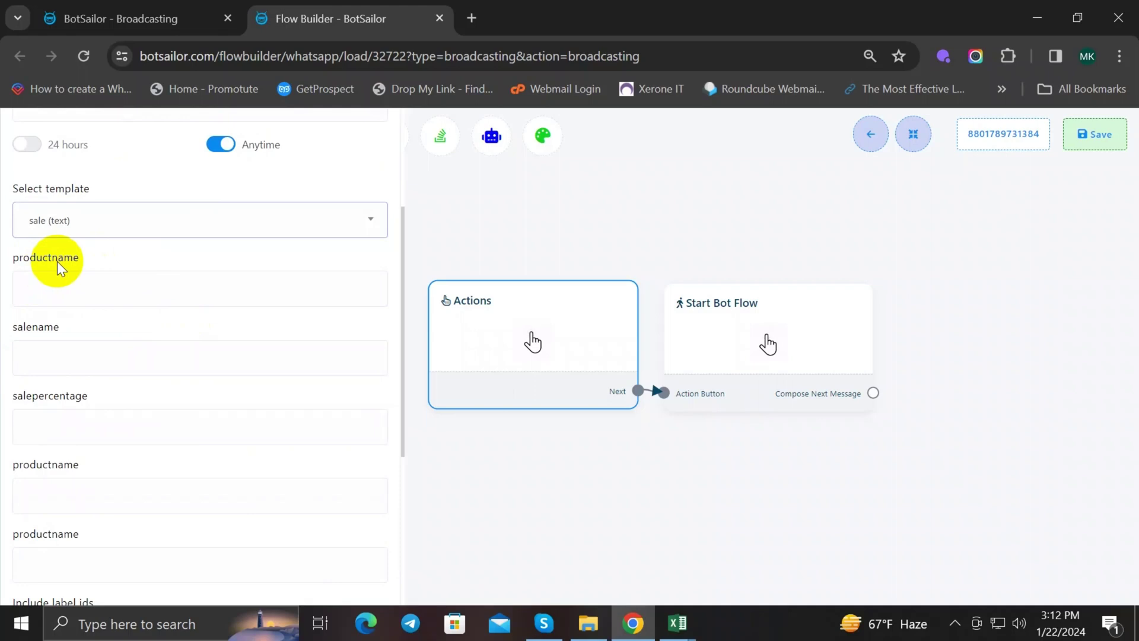
{"action": "key", "text": "ctrl+plus"}
{"action": "left_click", "coordinate": [136, 265]}
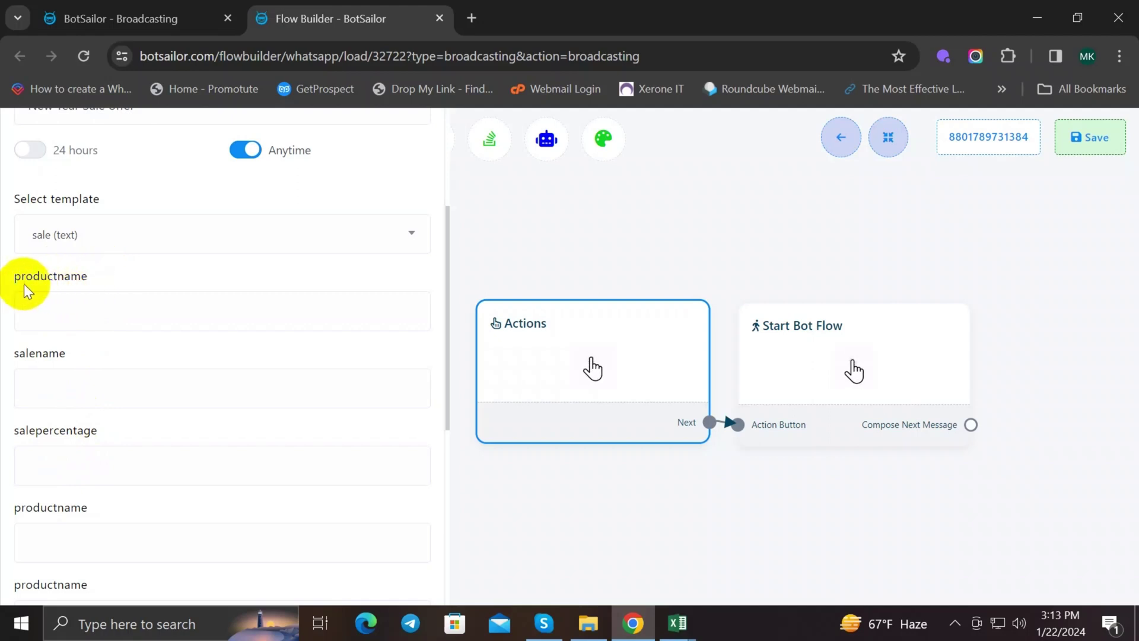
Step: Review the productname, salename and salepercentage template variables
{"action": "left_click_drag", "start_coordinate": [81, 280], "coordinate": [21, 277]}
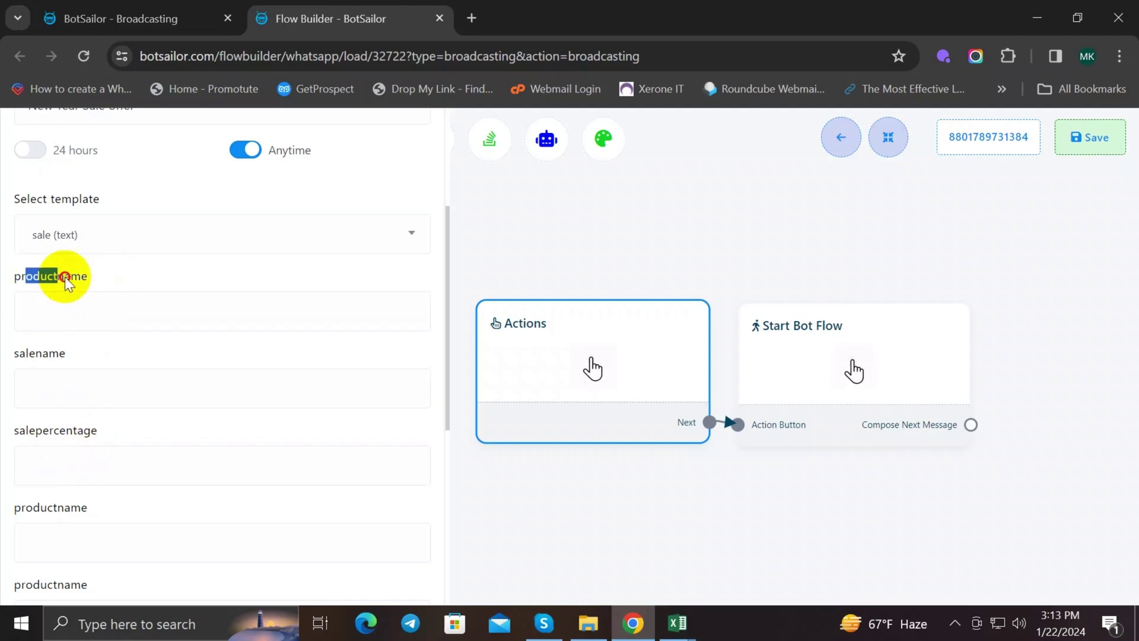
{"action": "left_click", "coordinate": [106, 277]}
{"action": "left_click_drag", "start_coordinate": [20, 353], "coordinate": [70, 354]}
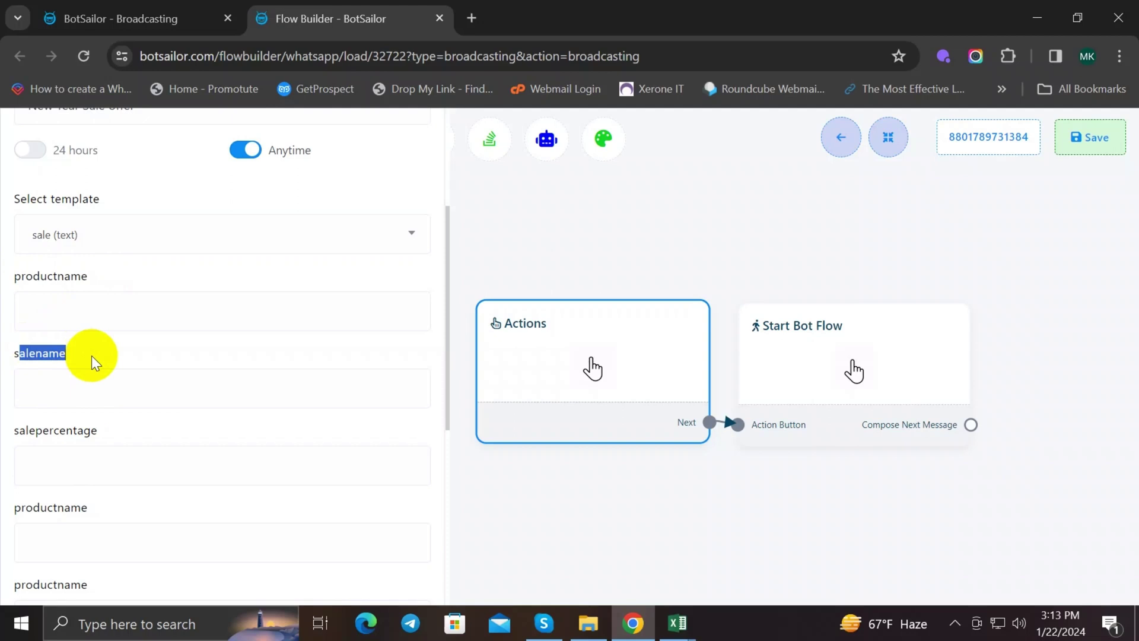
{"action": "left_click", "coordinate": [92, 356]}
{"action": "left_click_drag", "start_coordinate": [13, 431], "coordinate": [111, 431]}
{"action": "left_click", "coordinate": [123, 429]}
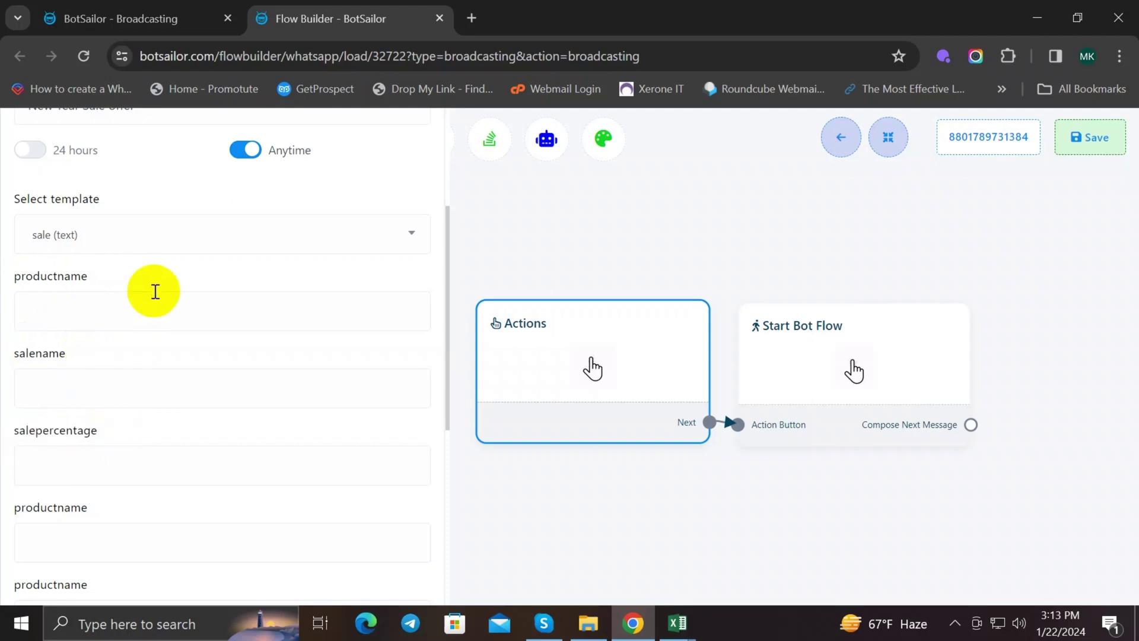
Step: Fill both productname fields with ChatPion
{"action": "left_click", "coordinate": [136, 304]}
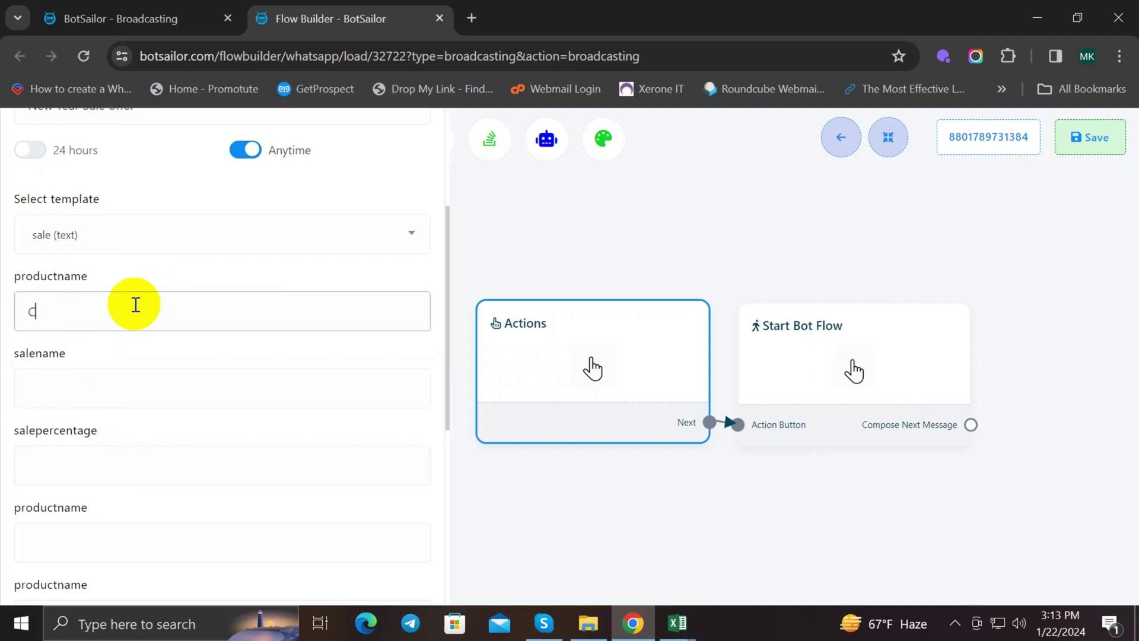
{"action": "type", "text": "ChatPion"}
{"action": "key", "text": "ctrl+a"}
{"action": "key", "text": "ctrl+c"}
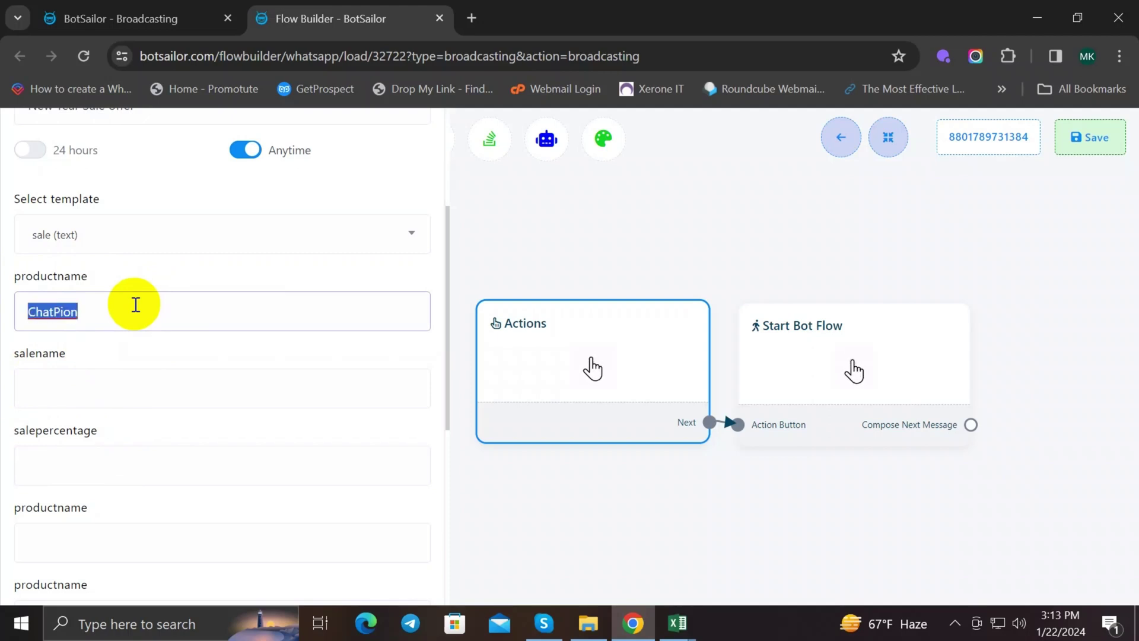
{"action": "left_click", "coordinate": [193, 350]}
{"action": "scroll", "coordinate": [192, 351], "scroll_direction": "down", "scroll_amount": 3}
{"action": "left_click", "coordinate": [142, 365]}
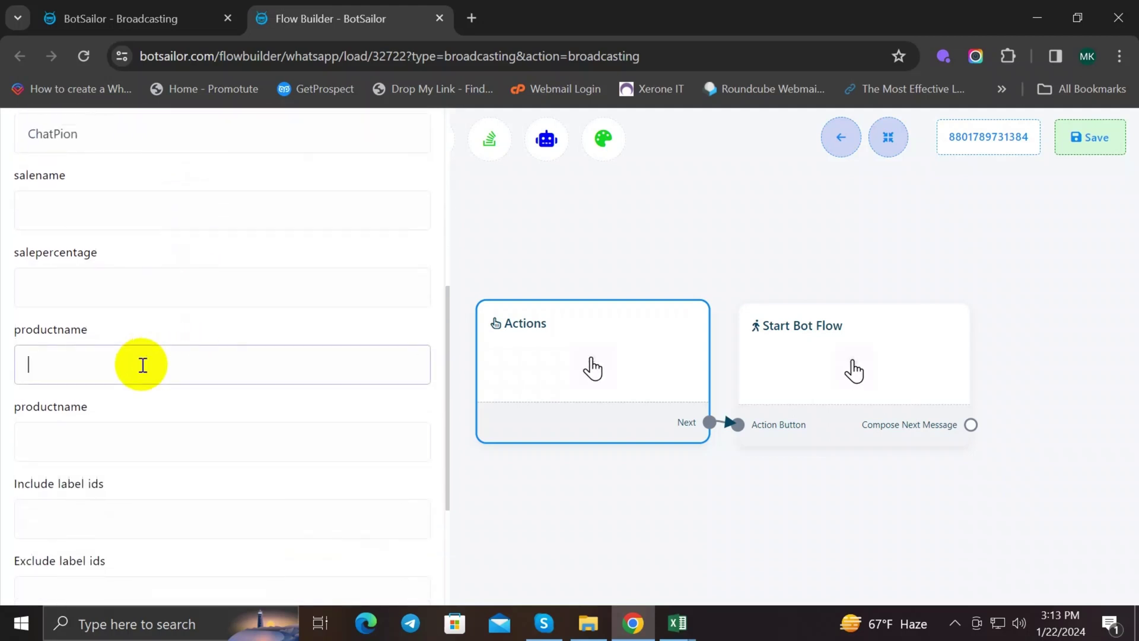
{"action": "key", "text": "ctrl+v"}
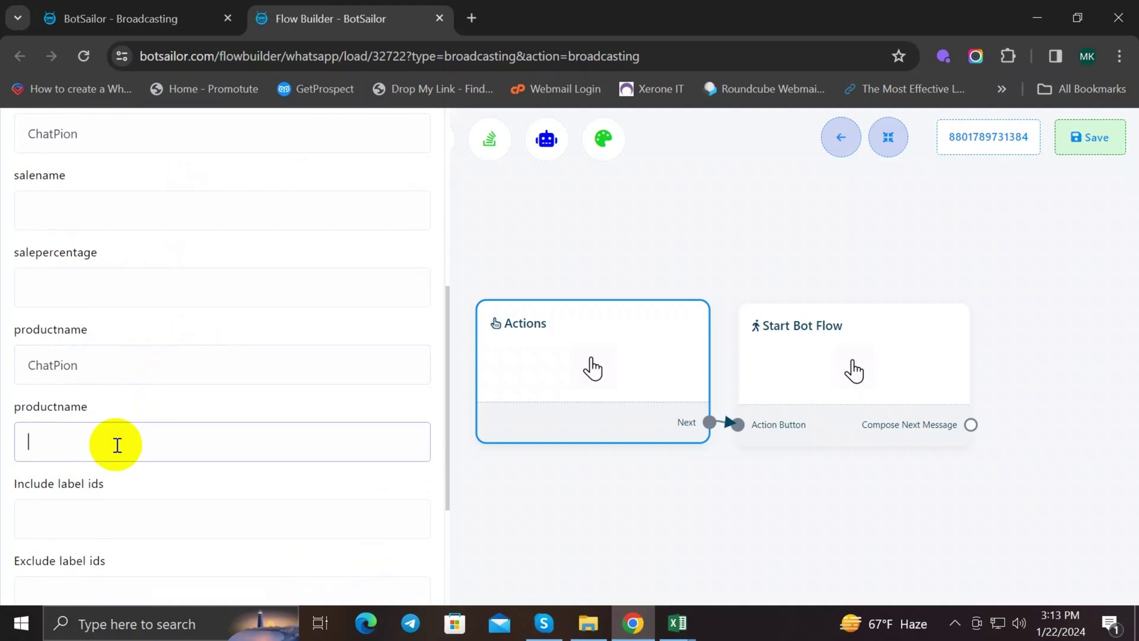
{"action": "key", "text": "ctrl+v"}
{"action": "scroll", "coordinate": [213, 422], "scroll_direction": "down", "scroll_amount": 3}
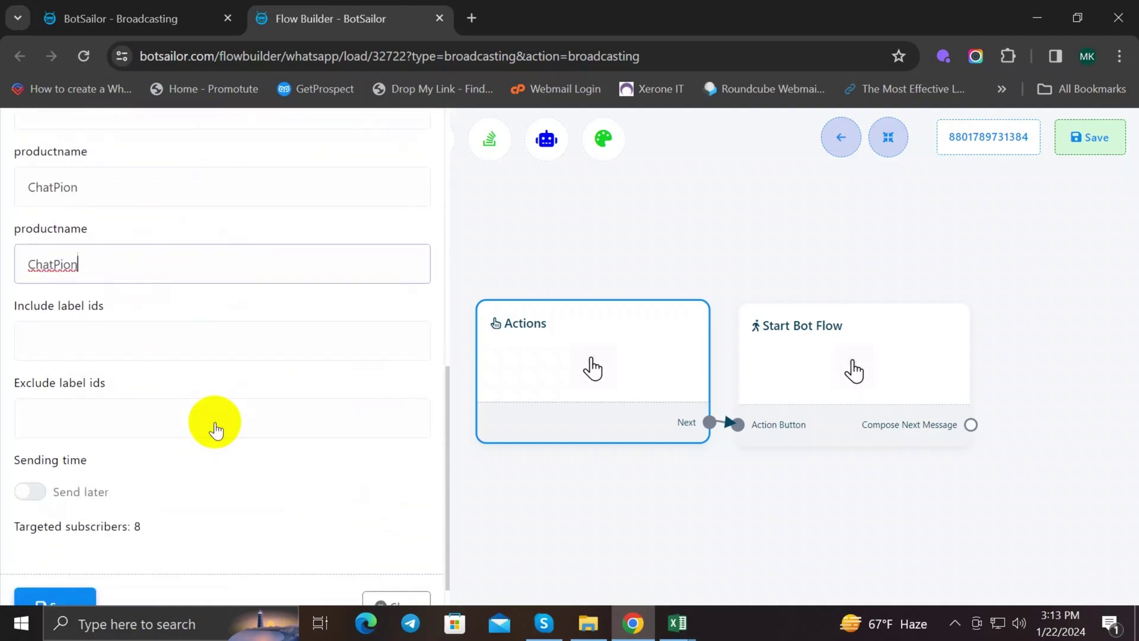
{"action": "scroll", "coordinate": [216, 427], "scroll_direction": "up", "scroll_amount": 6}
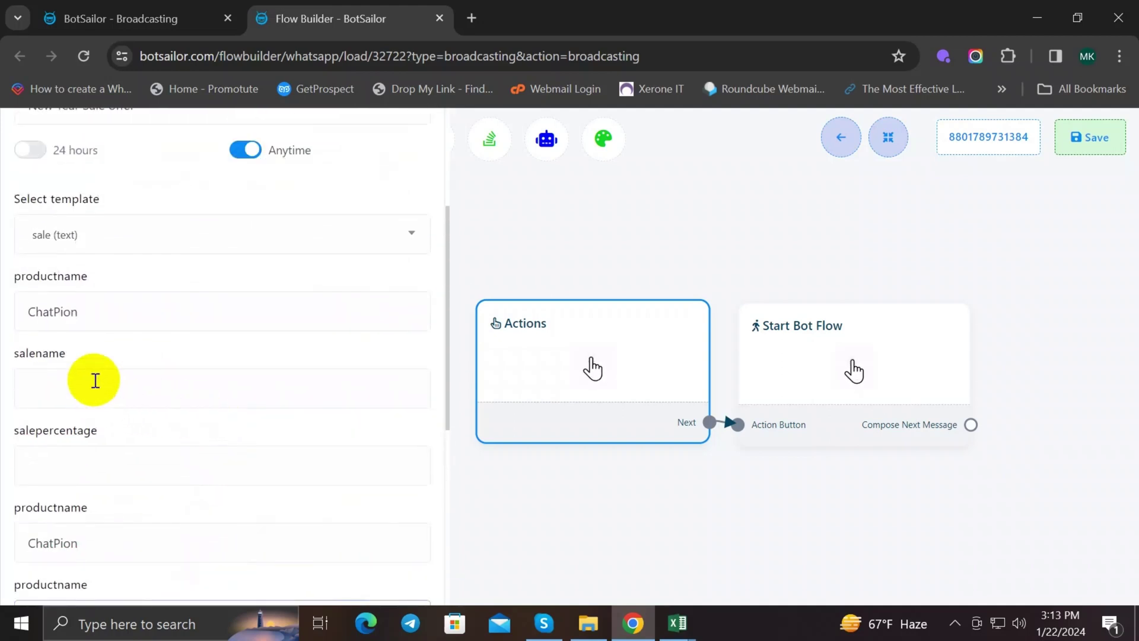
Step: Enter salename 'new year sale' and salepercentage 65%, then scroll to the later options
{"action": "left_click", "coordinate": [86, 384]}
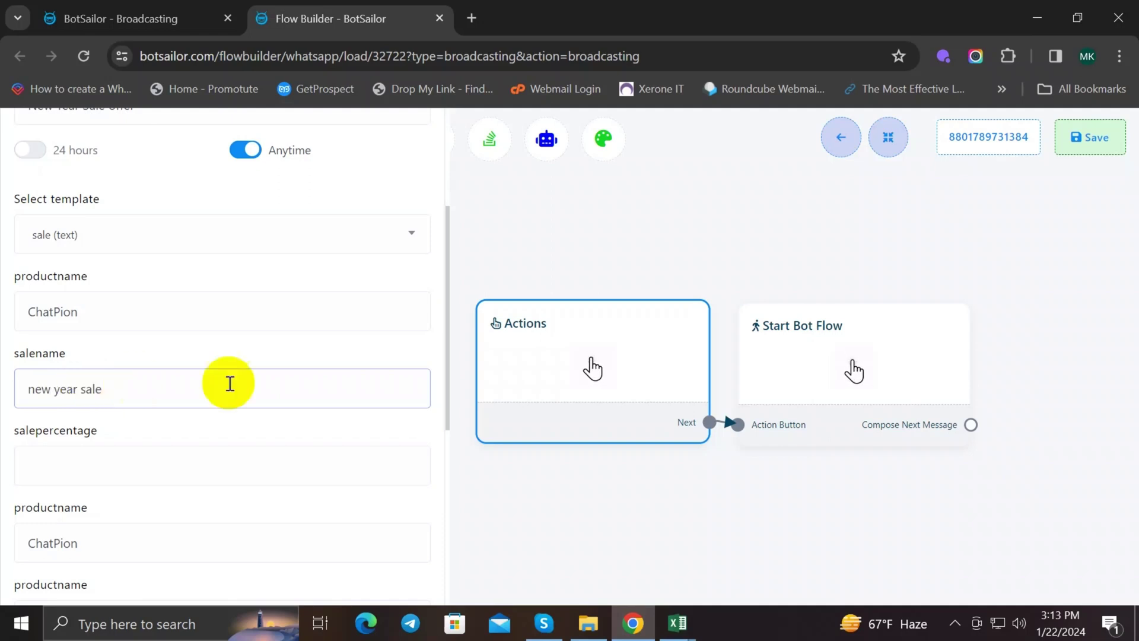
{"action": "left_click", "coordinate": [147, 463]}
{"action": "type", "text": "6"}
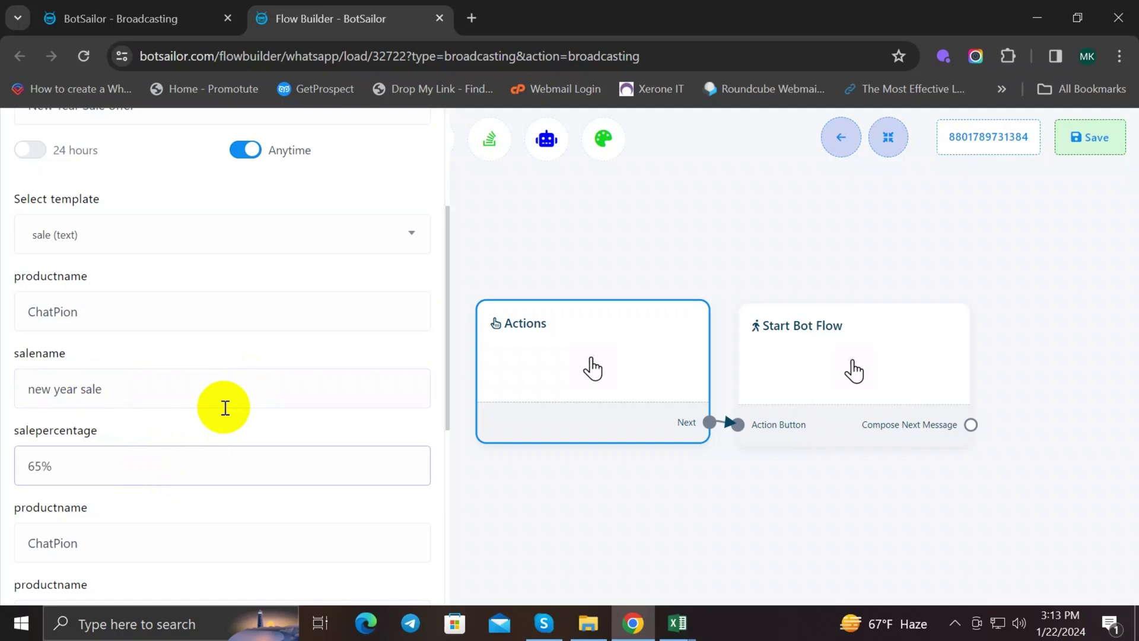
{"action": "type", "text": "5%"}
{"action": "left_click", "coordinate": [302, 426]}
{"action": "scroll", "coordinate": [259, 376], "scroll_direction": "down", "scroll_amount": 3}
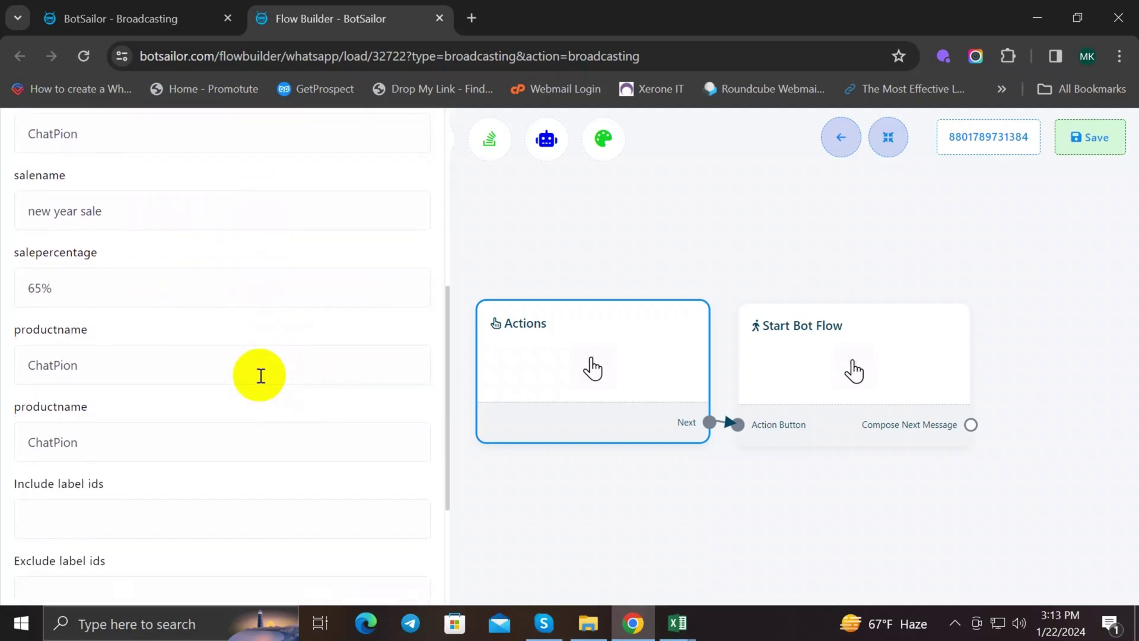
{"action": "scroll", "coordinate": [259, 377], "scroll_direction": "down", "scroll_amount": 1}
{"action": "scroll", "coordinate": [258, 381], "scroll_direction": "down", "scroll_amount": 2}
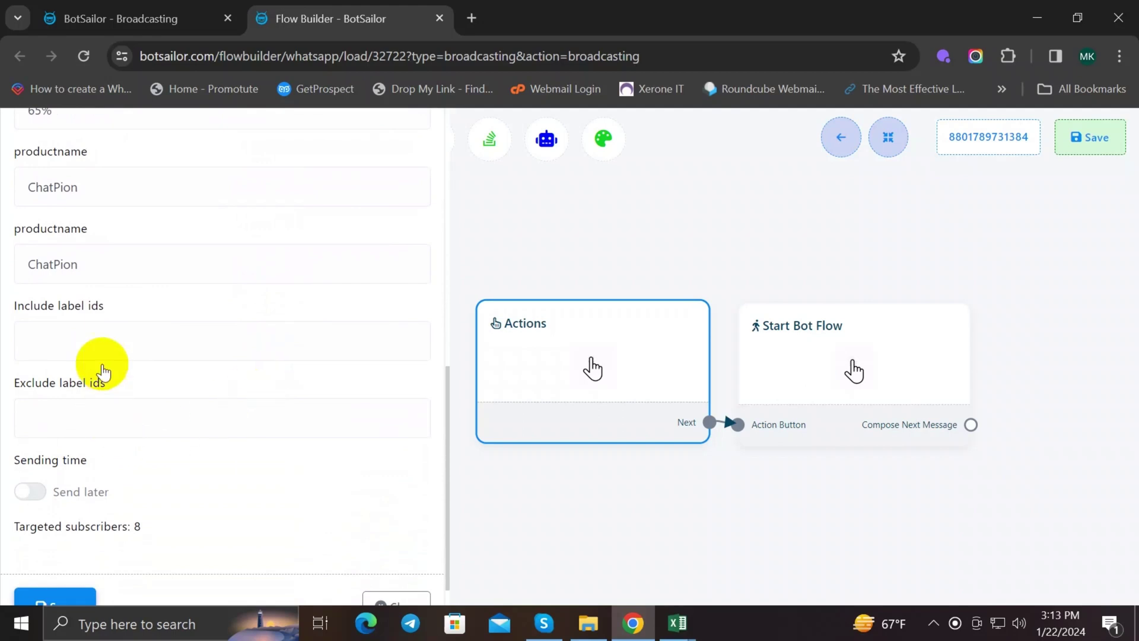
{"action": "scroll", "coordinate": [102, 370], "scroll_direction": "down", "scroll_amount": 1}
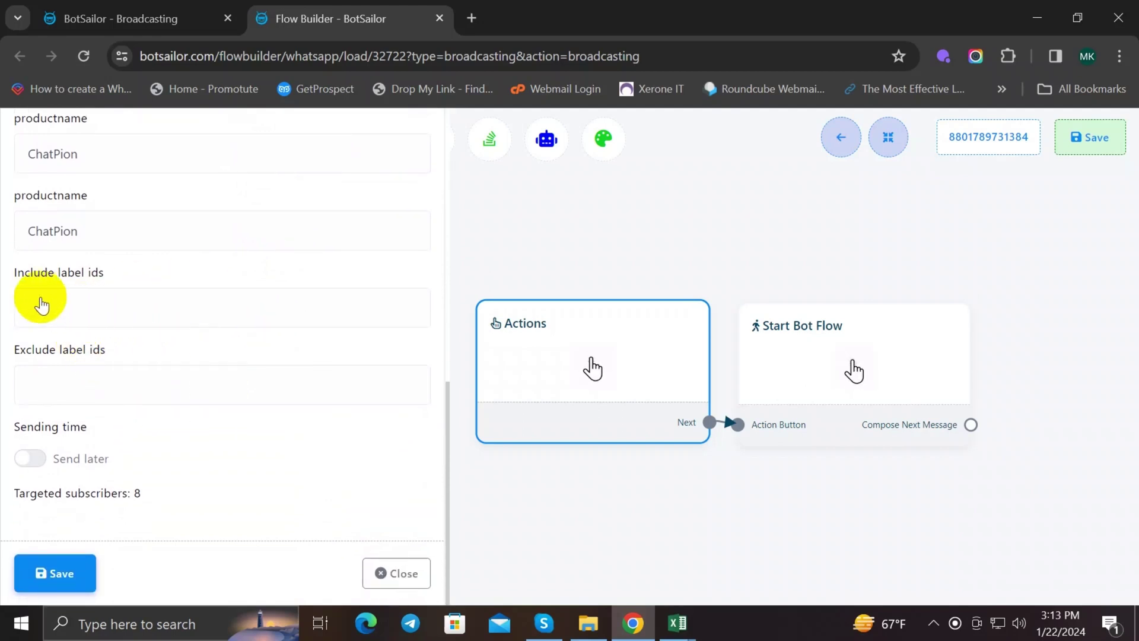
Step: Include subscribers labelled Akash_Label and switch the broadcast to Send later
{"action": "left_click_drag", "start_coordinate": [18, 273], "coordinate": [97, 274]}
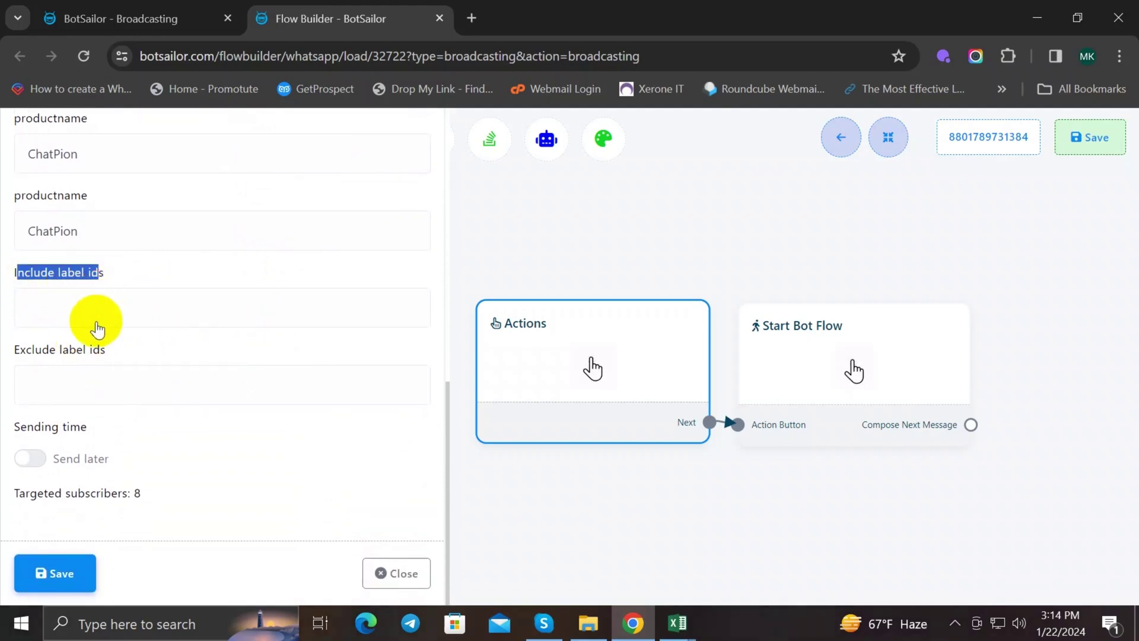
{"action": "left_click", "coordinate": [80, 315]}
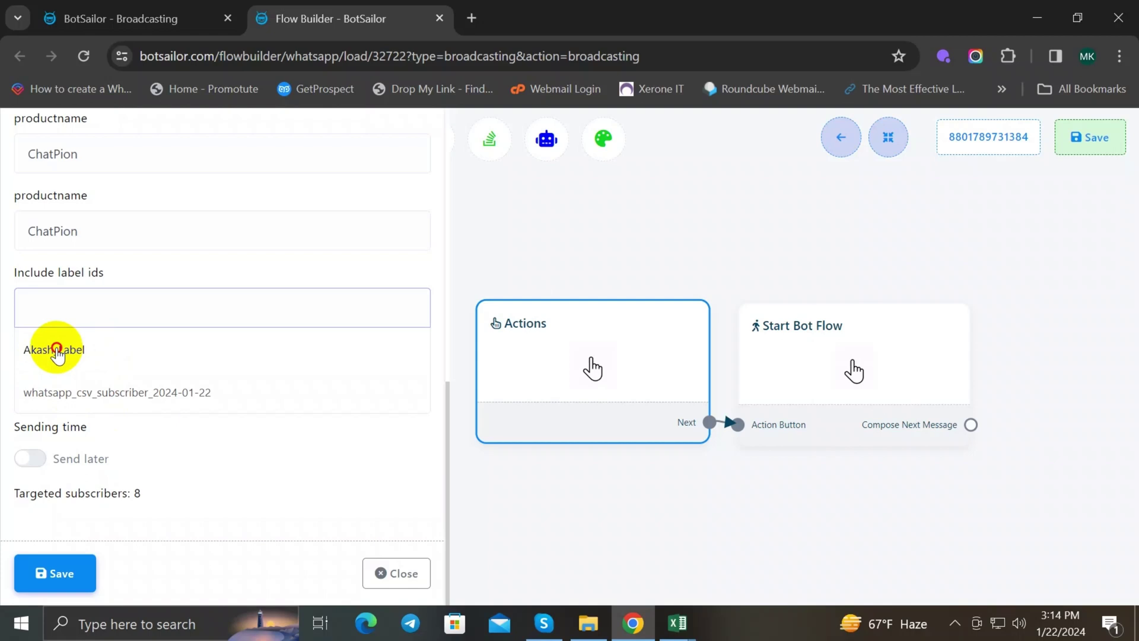
{"action": "left_click", "coordinate": [57, 350]}
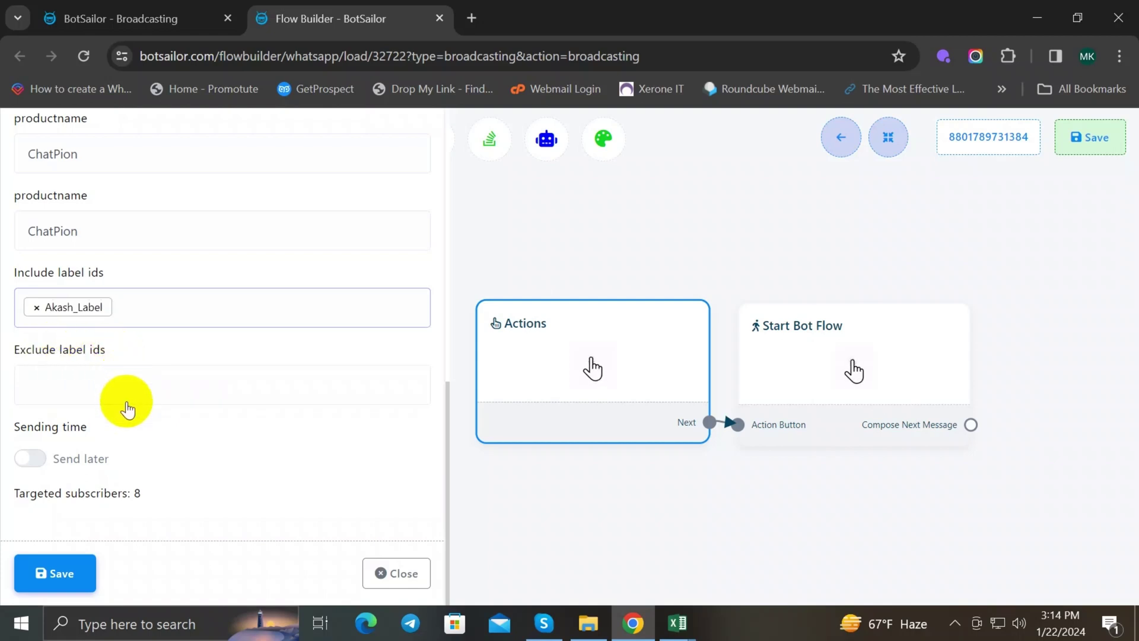
{"action": "left_click", "coordinate": [98, 457]}
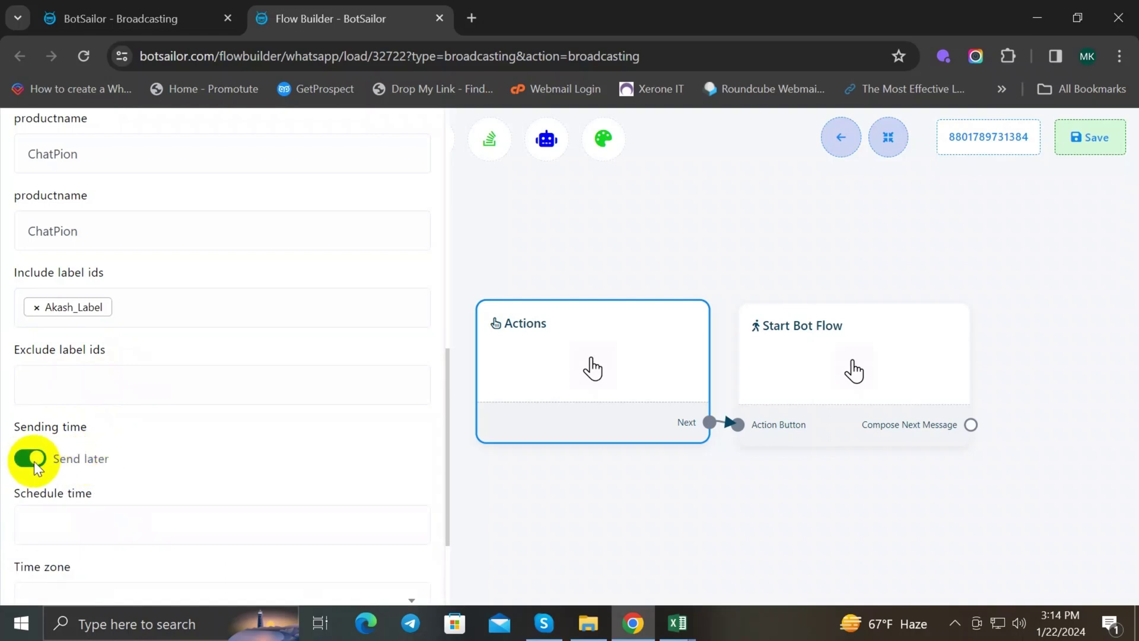
{"action": "scroll", "coordinate": [133, 432], "scroll_direction": "down", "scroll_amount": 2}
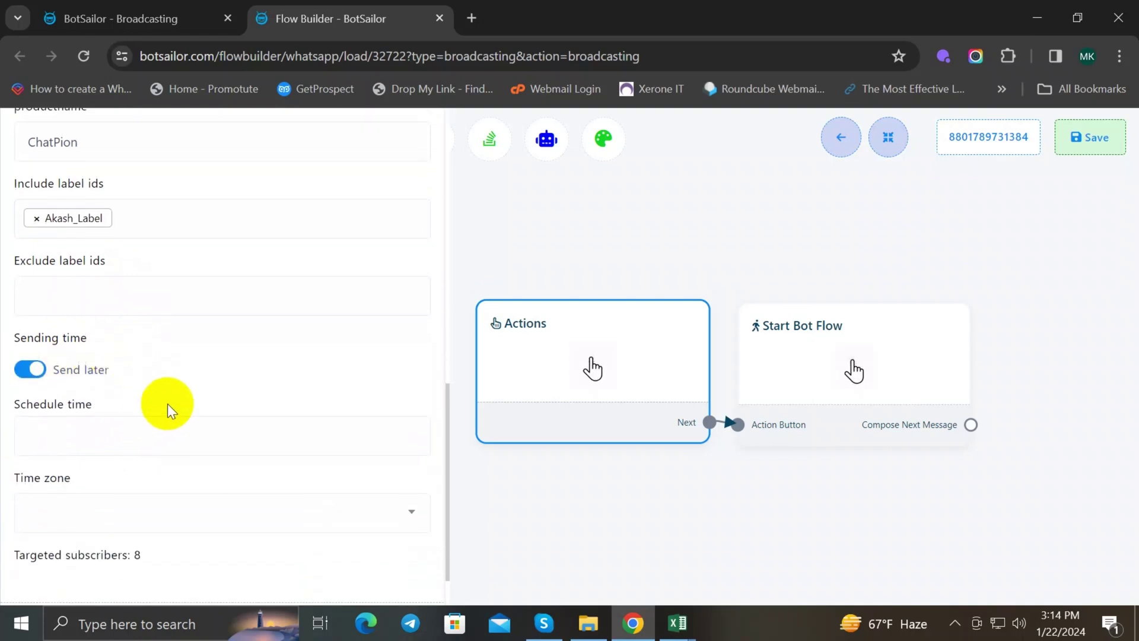
{"action": "scroll", "coordinate": [141, 389], "scroll_direction": "down", "scroll_amount": 1}
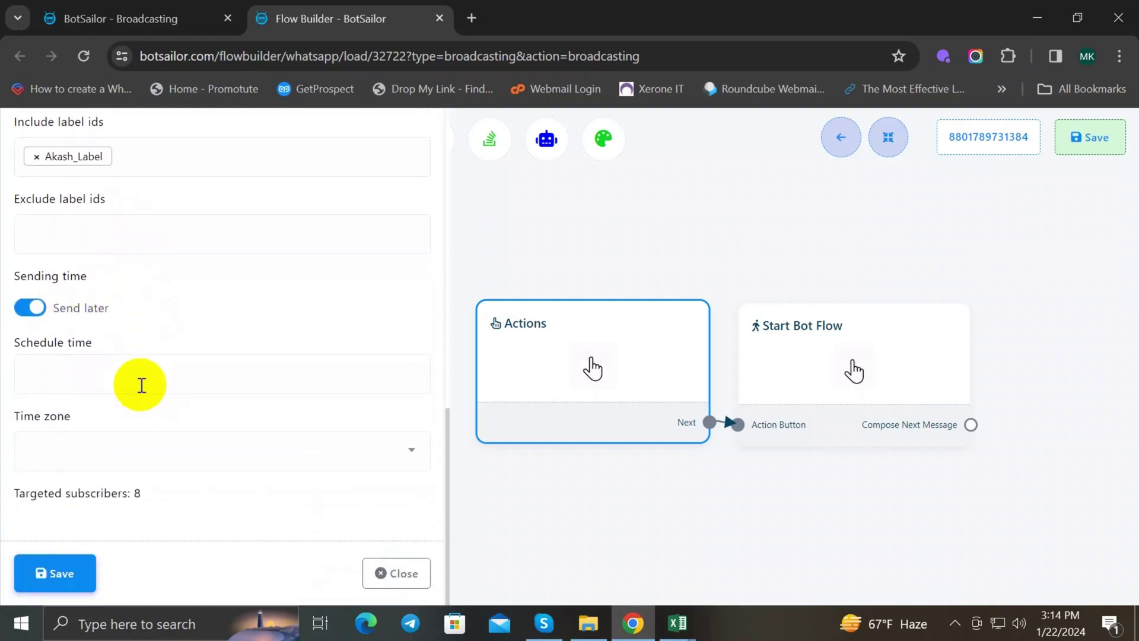
Step: Set the schedule time to 22 January at 20:00
{"action": "left_click", "coordinate": [110, 374]}
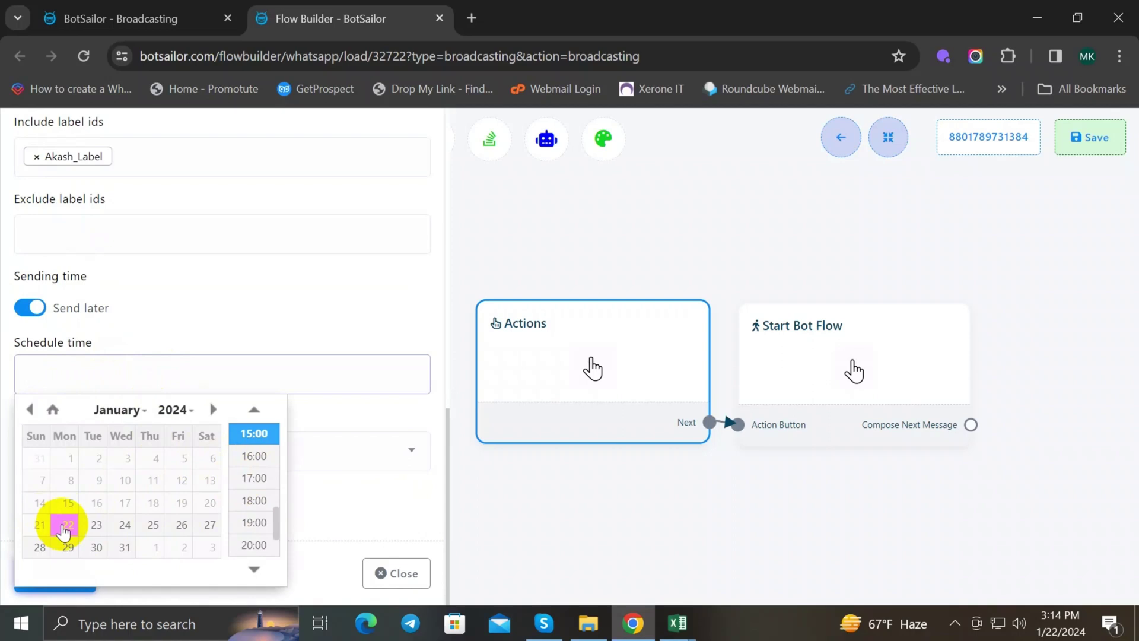
{"action": "left_click", "coordinate": [67, 525]}
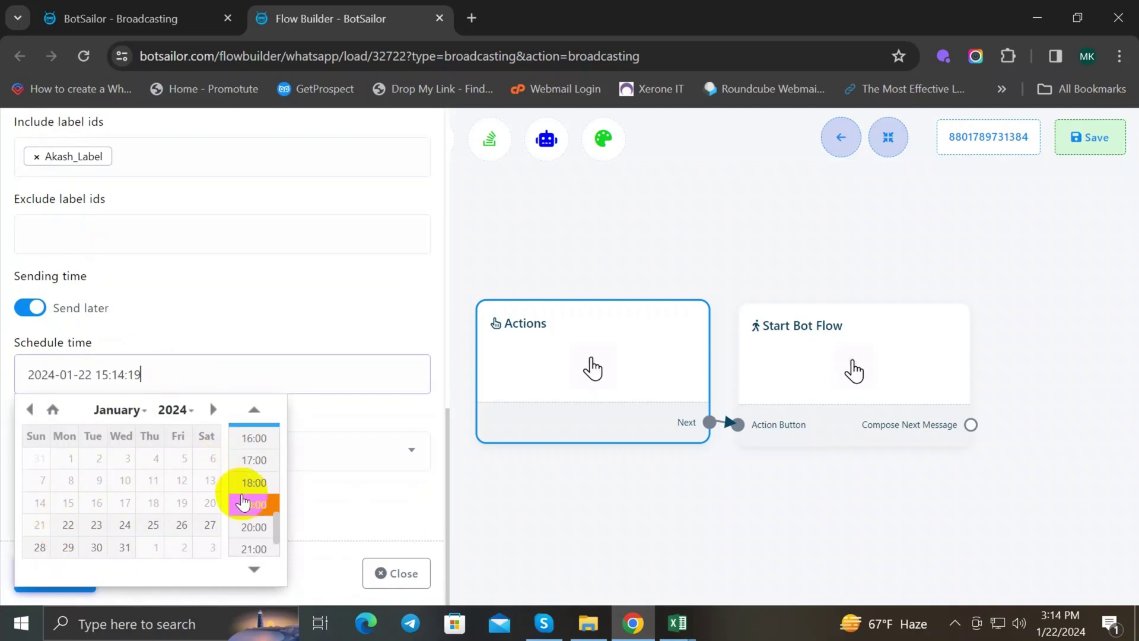
{"action": "scroll", "coordinate": [244, 498], "scroll_direction": "down", "scroll_amount": 2}
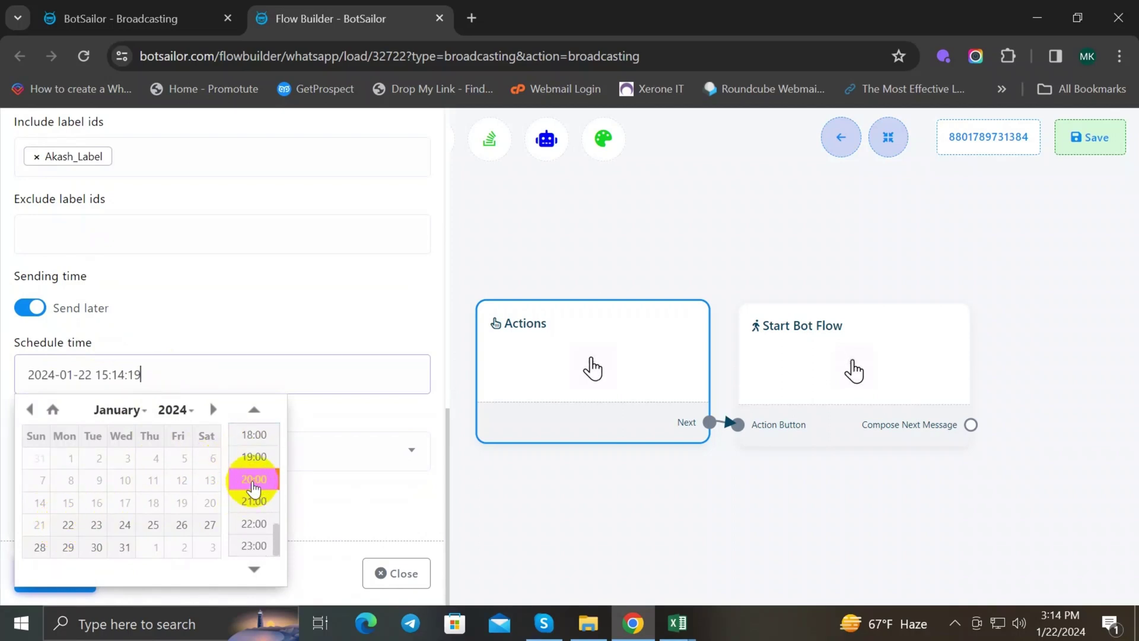
{"action": "left_click", "coordinate": [255, 479]}
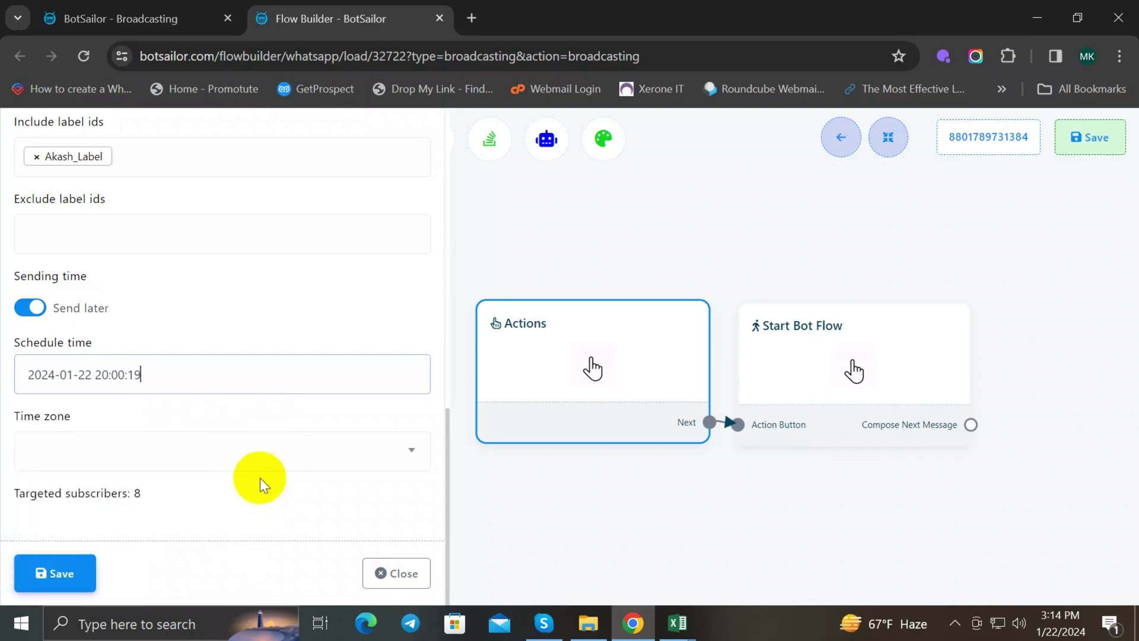
Step: Choose the Asia/Dhaka time zone and save the broadcast settings
{"action": "left_click", "coordinate": [183, 442]}
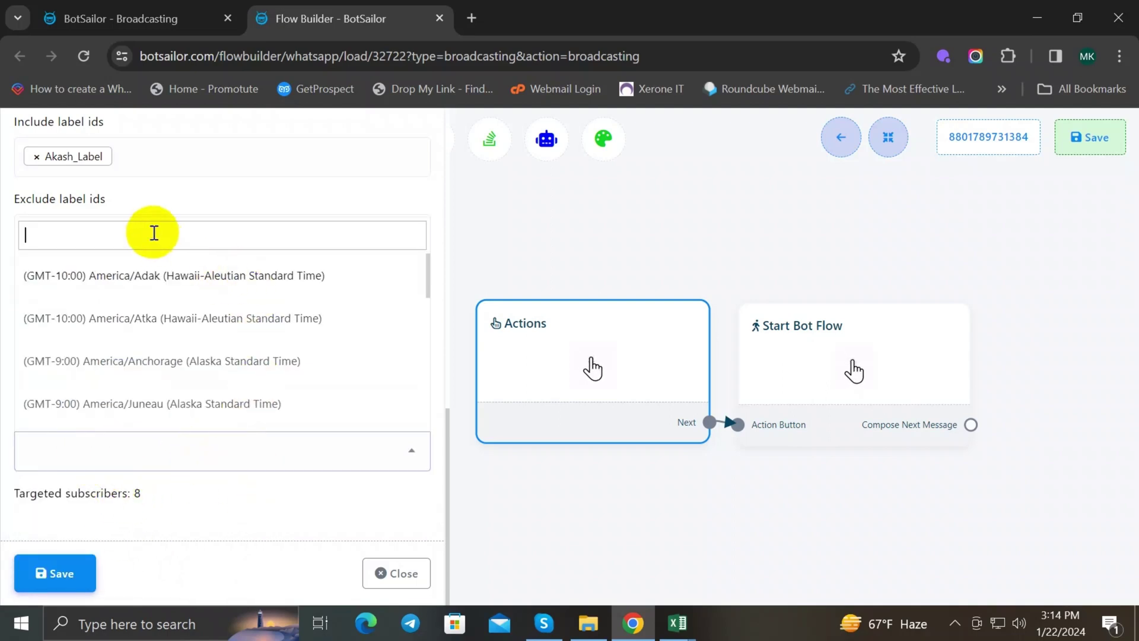
{"action": "type", "text": "dh"}
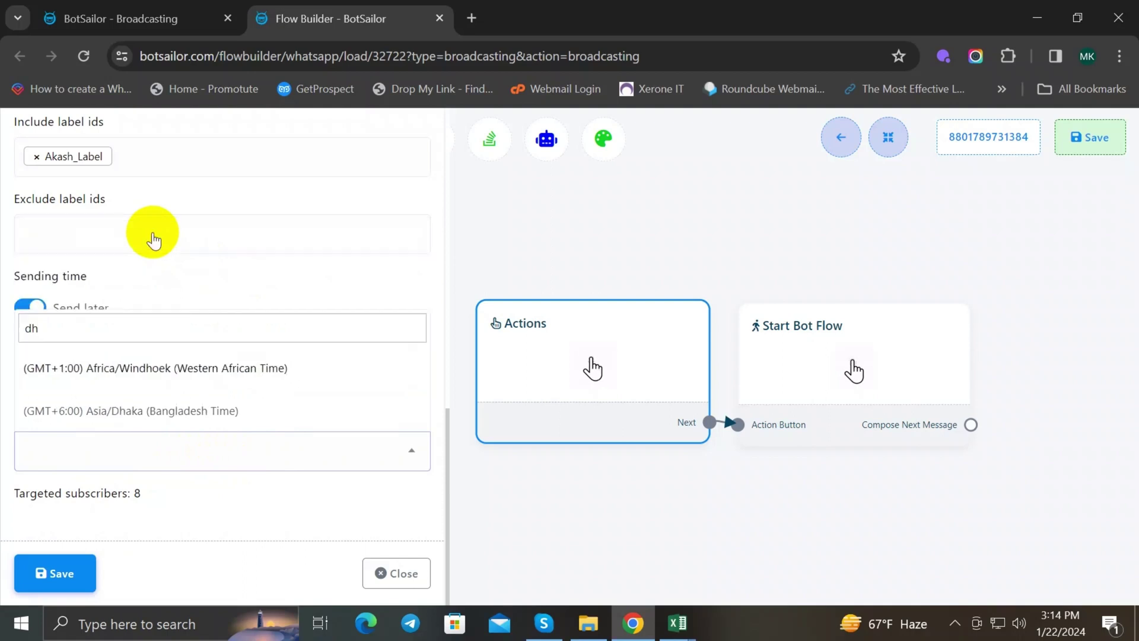
{"action": "type", "text": "aka"}
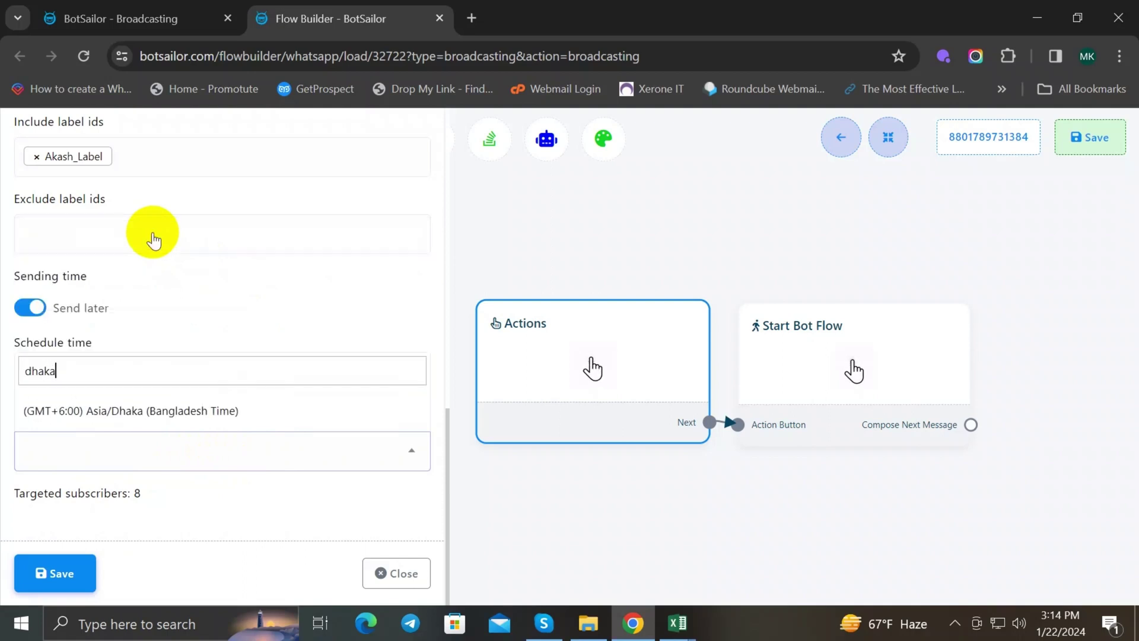
{"action": "left_click", "coordinate": [157, 410]}
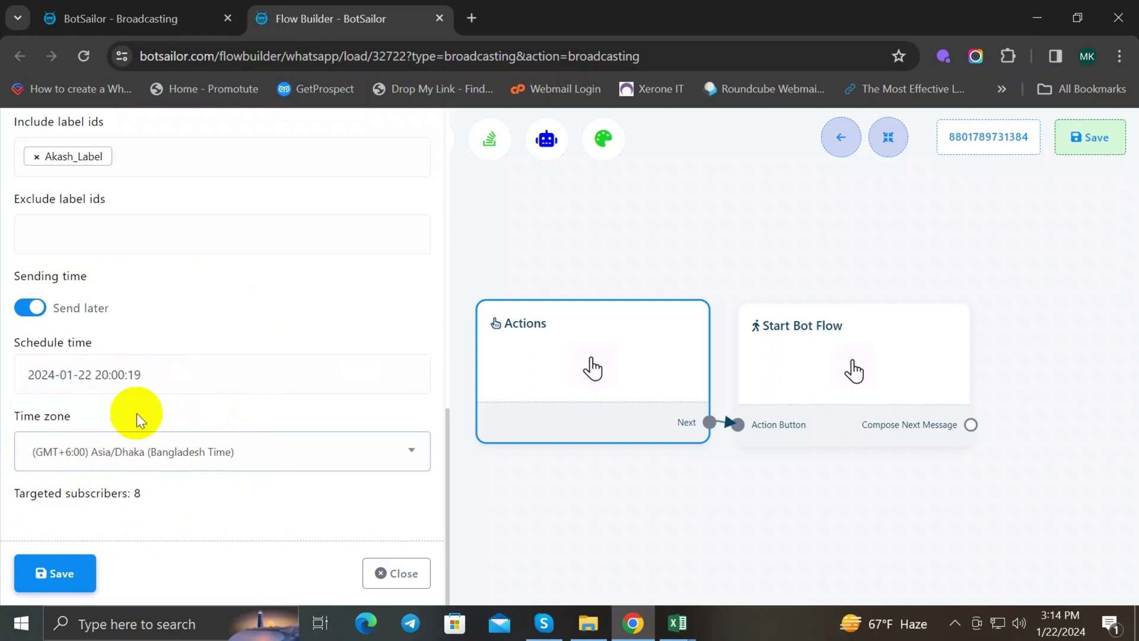
{"action": "left_click", "coordinate": [69, 576]}
{"action": "left_click_drag", "start_coordinate": [612, 499], "coordinate": [270, 492]}
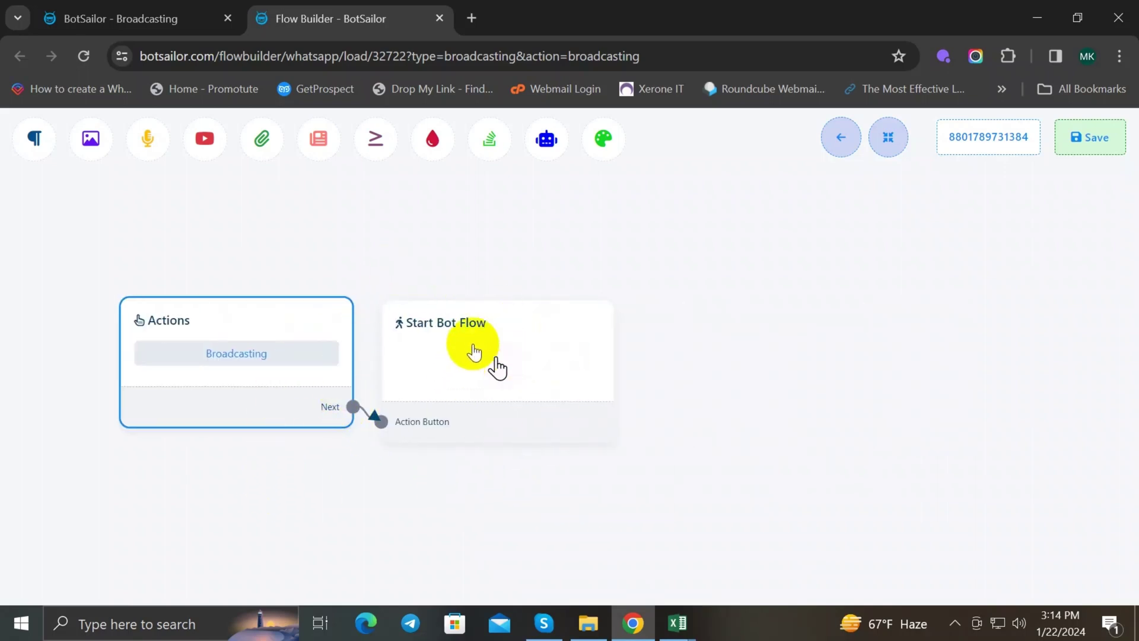
Step: Give the Start Bot Flow node the title 'Offer' and save it
{"action": "double_click", "coordinate": [474, 346]}
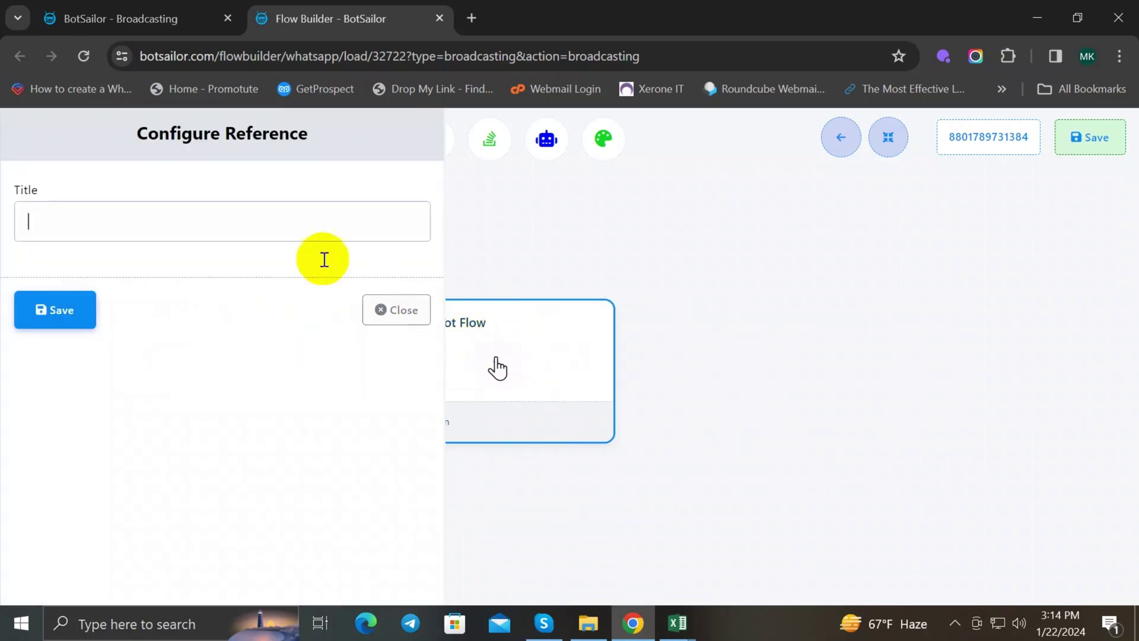
{"action": "left_click", "coordinate": [78, 215]}
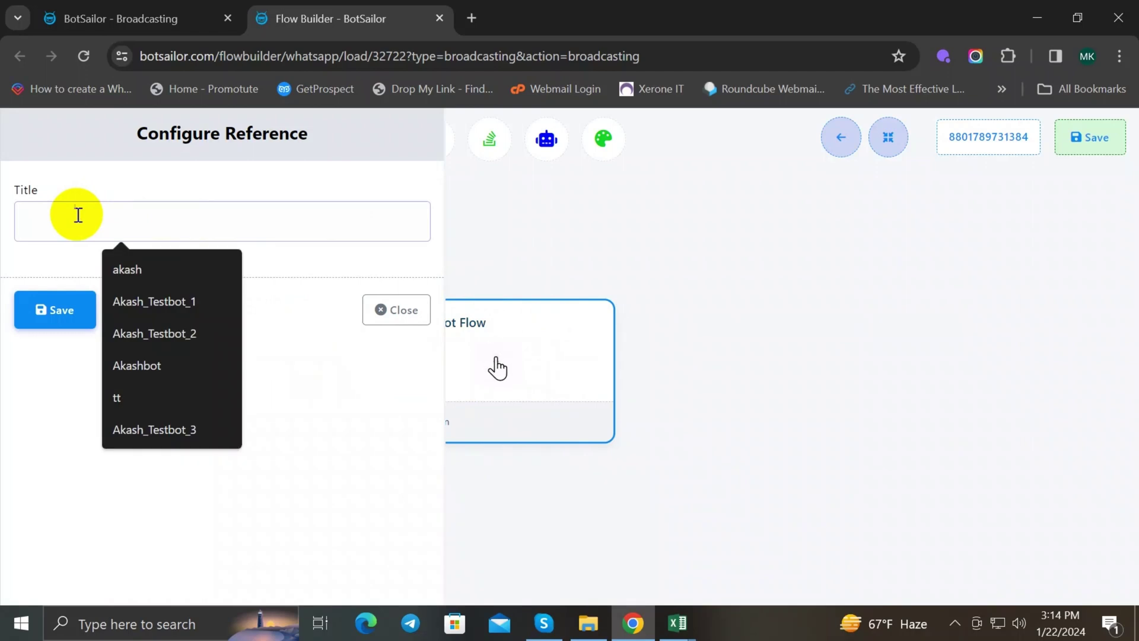
{"action": "type", "text": "Offer"}
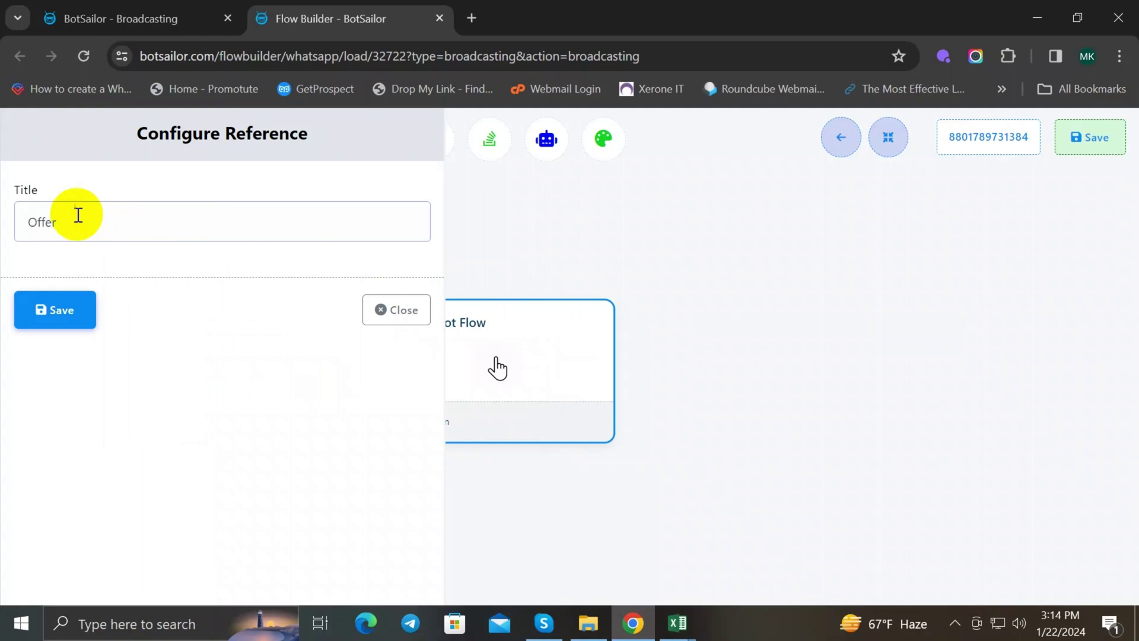
{"action": "left_click", "coordinate": [57, 315]}
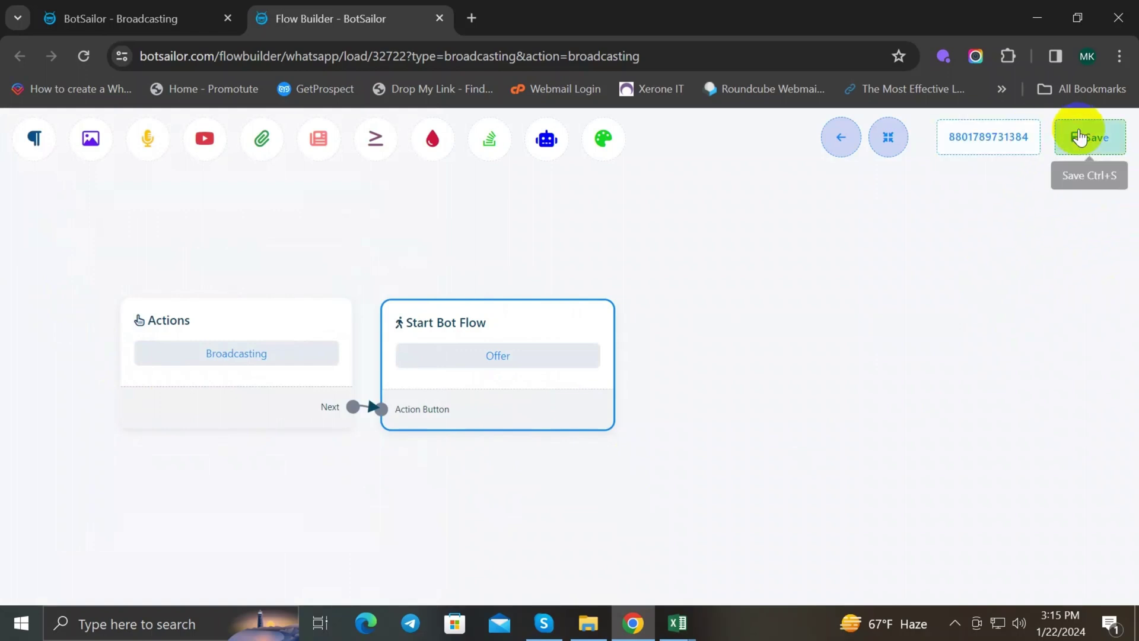
Step: Save the whole broadcast flow and head back toward the broadcasting list
{"action": "left_click", "coordinate": [1100, 151]}
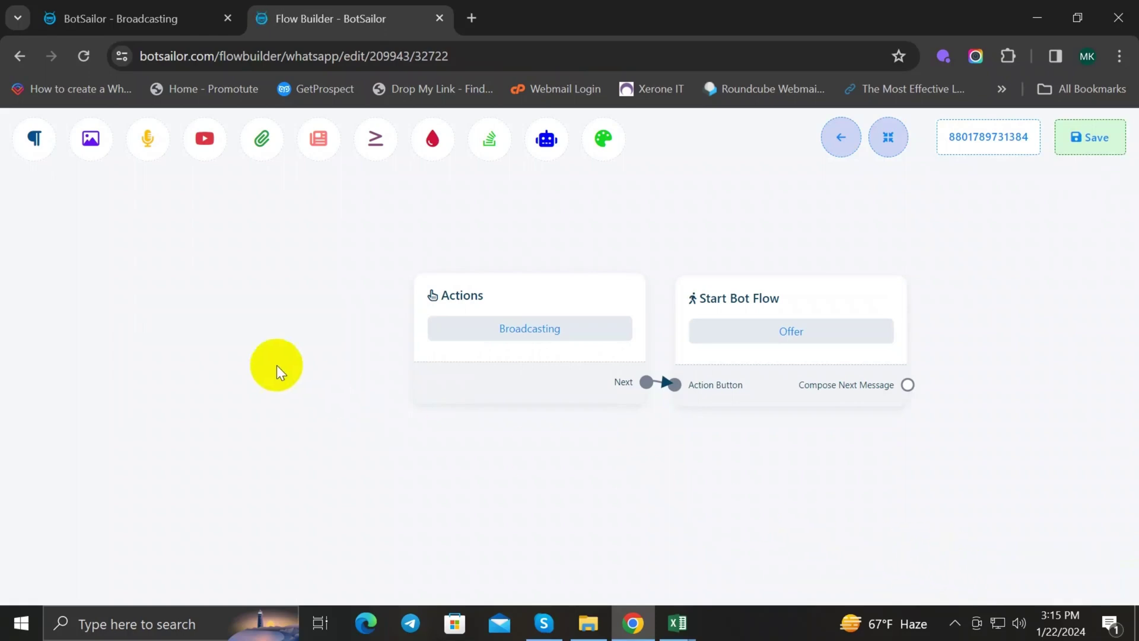
{"action": "left_click", "coordinate": [98, 23]}
{"action": "left_click", "coordinate": [86, 241]}
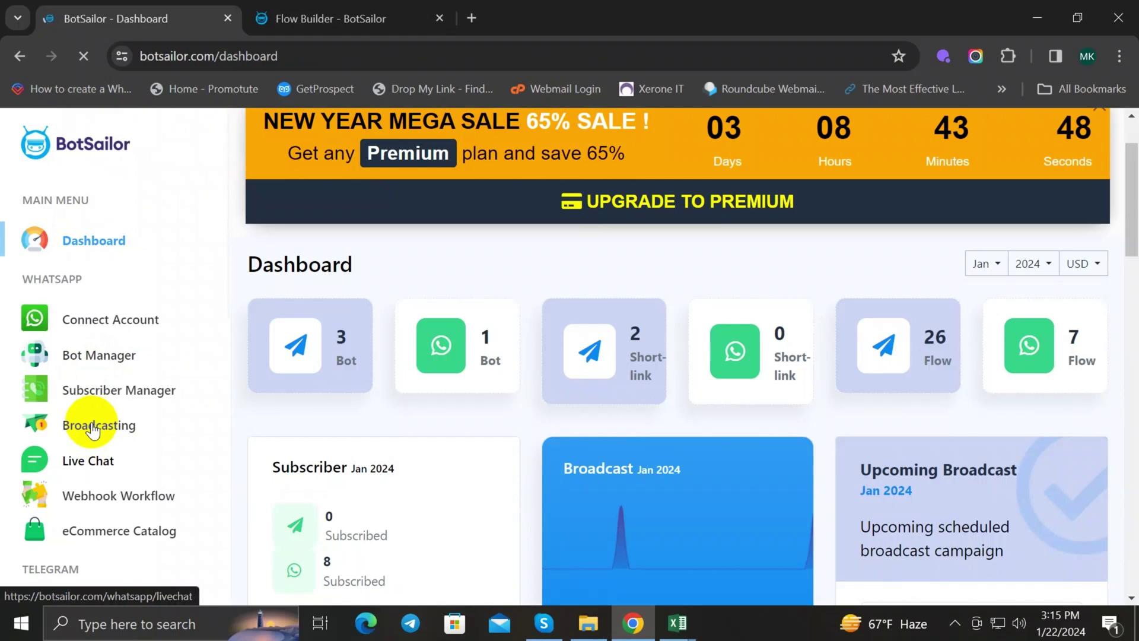
Step: Reload the WhatsApp Broadcasting list to confirm New Year Sale offer is Pending for 22nd Jan 24 20:00
{"action": "left_click", "coordinate": [102, 433]}
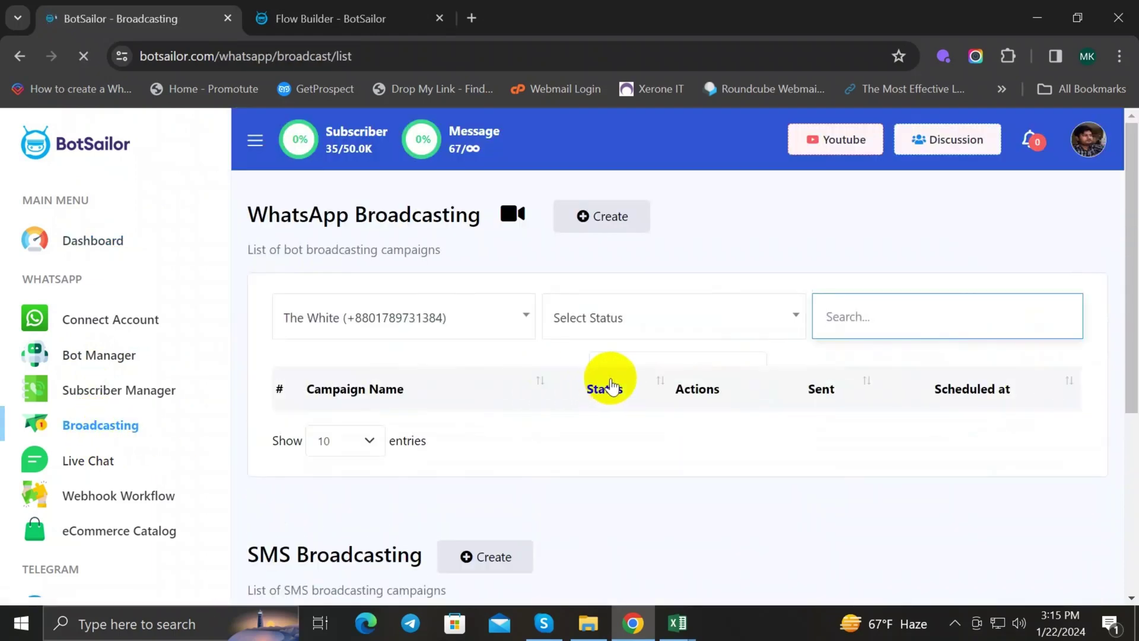
{"action": "scroll", "coordinate": [605, 381], "scroll_direction": "down", "scroll_amount": 1}
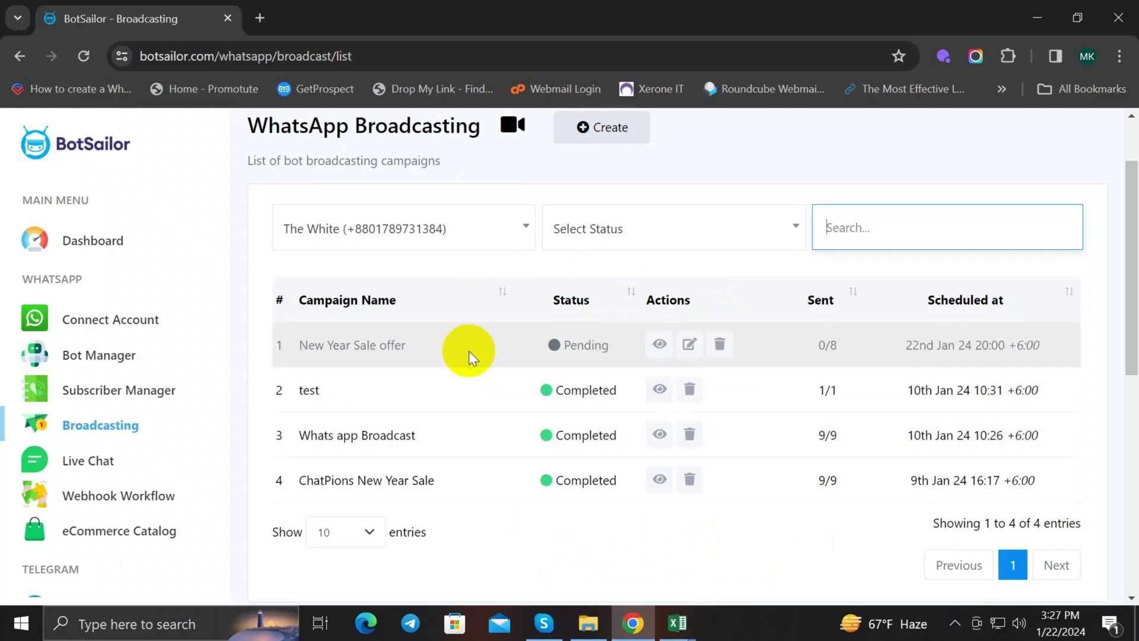
{"action": "scroll", "coordinate": [564, 330], "scroll_direction": "up", "scroll_amount": 2}
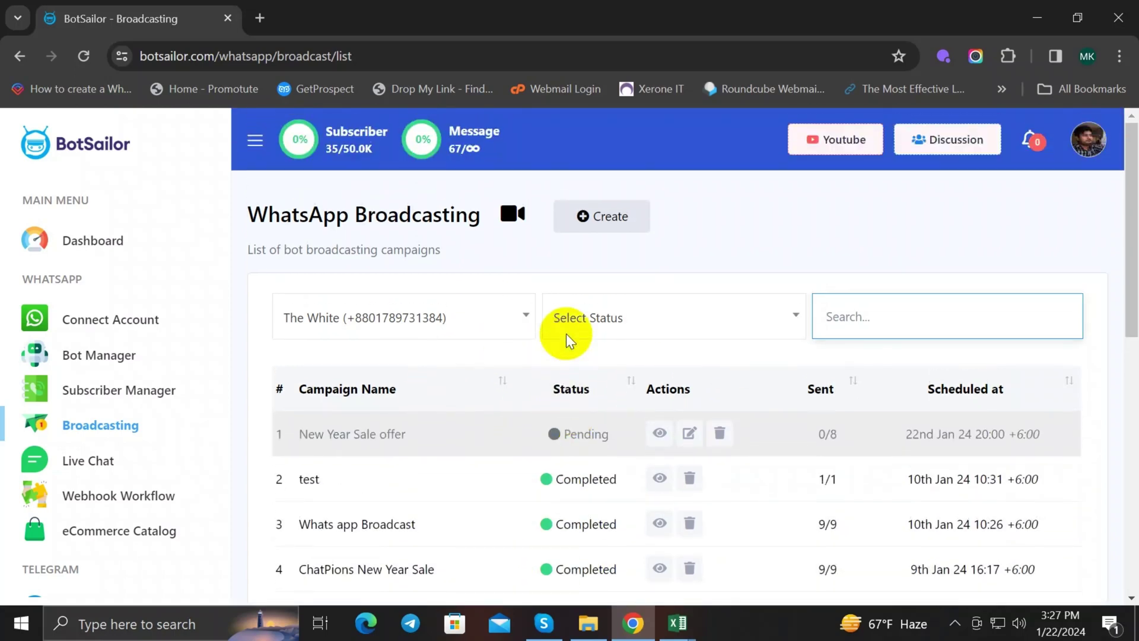
{"action": "scroll", "coordinate": [566, 333], "scroll_direction": "down", "scroll_amount": 3}
{"action": "scroll", "coordinate": [566, 342], "scroll_direction": "up", "scroll_amount": 3}
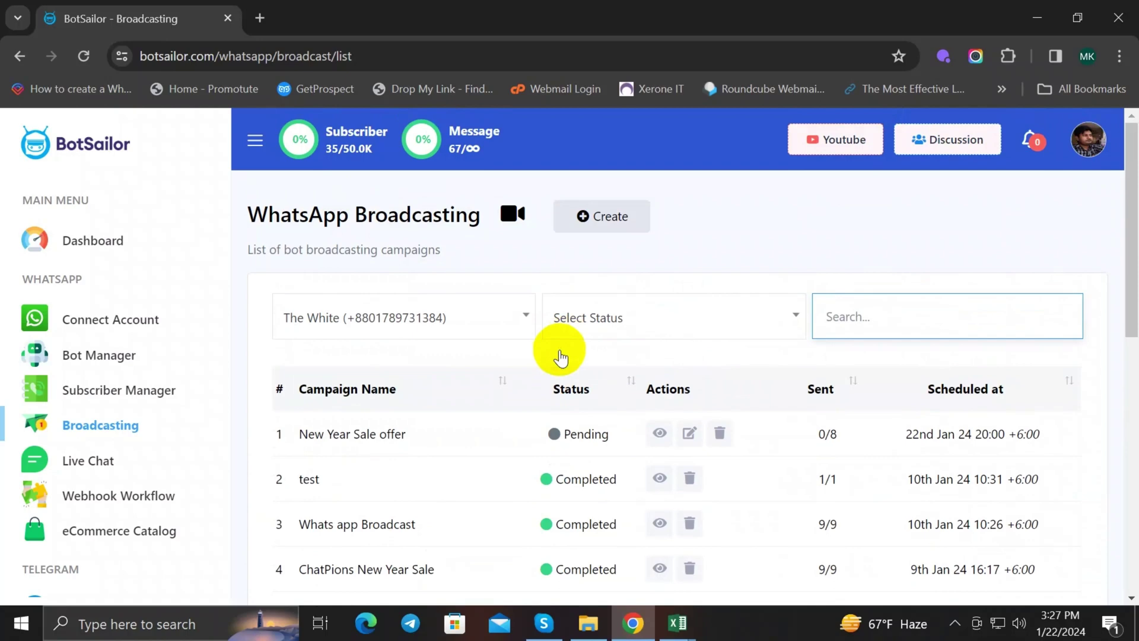
Step: Go to the BotSailor home page and accept the cookie notice
{"action": "left_click", "coordinate": [116, 153]}
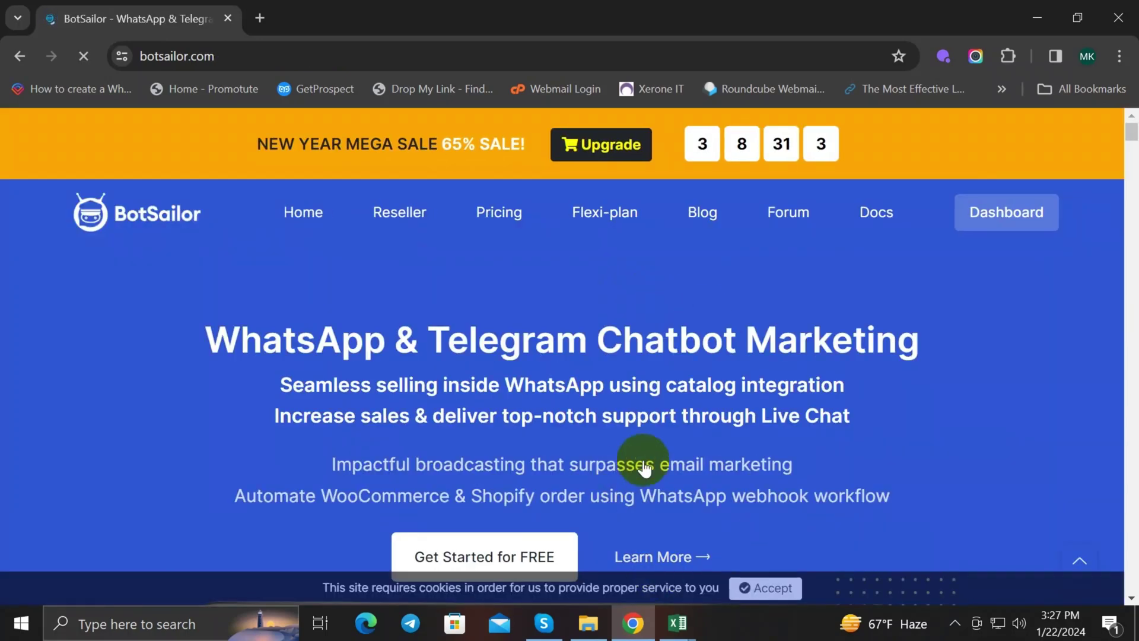
{"action": "left_click", "coordinate": [767, 588]}
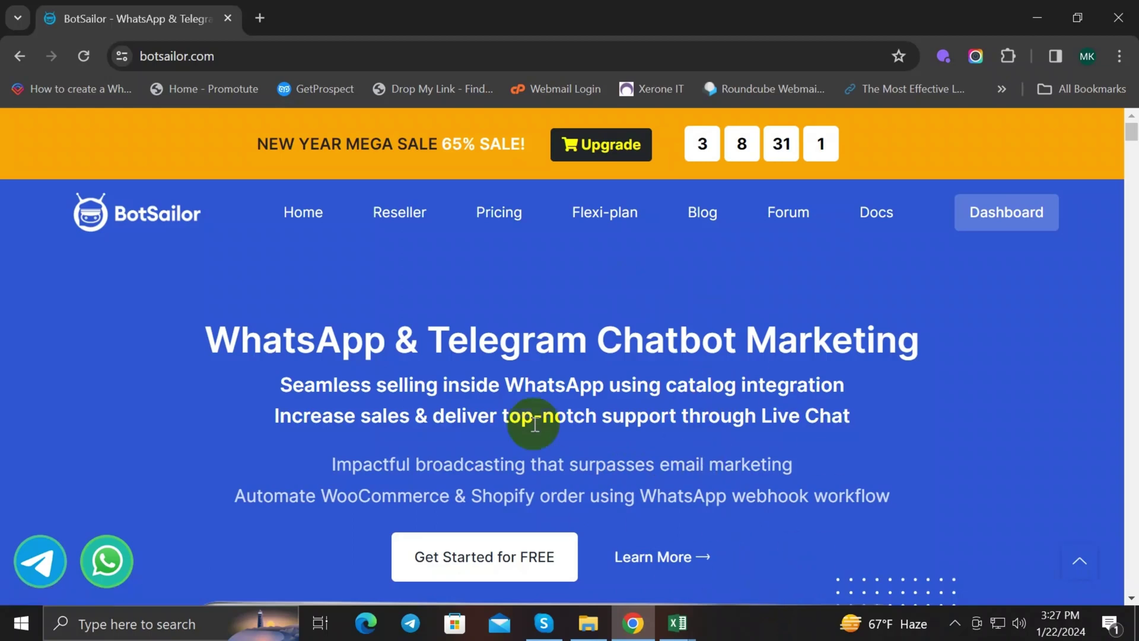